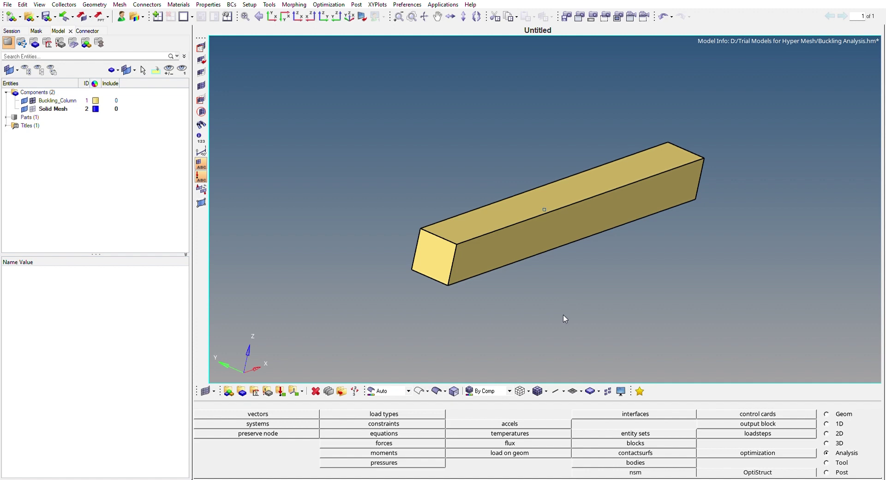
# Step: Swap the Buckling_Column geometry display for the blue Solid Mesh elements and orbit to inspect the mesh
pyautogui.moveTo(433, 256)
pyautogui.keyDown('ctrl'); pyautogui.mouseDown()
pyautogui.moveTo(465, 244)
pyautogui.moveTo(467, 256)
pyautogui.moveTo(446, 263)
pyautogui.mouseUp(); pyautogui.keyUp('ctrl')
pyautogui.scroll(5, 462, 240)
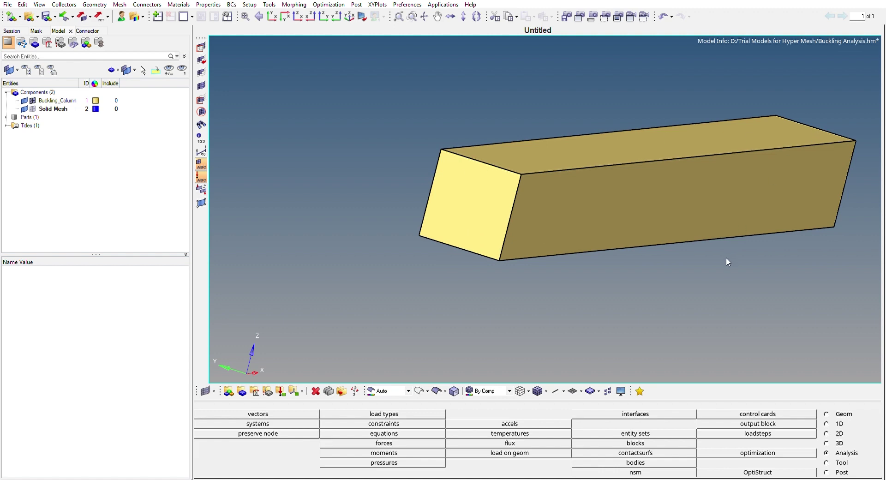
pyautogui.scroll(-2, 726, 256)
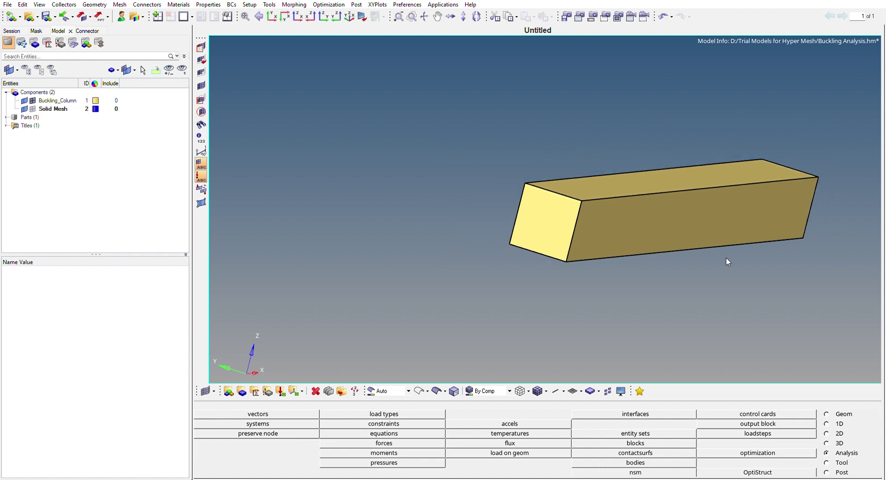
pyautogui.click(24, 101)
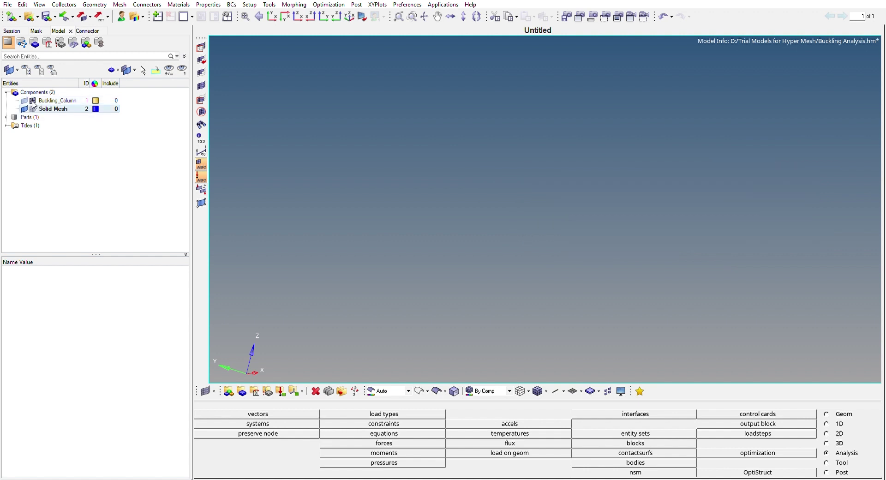
pyautogui.click(33, 108)
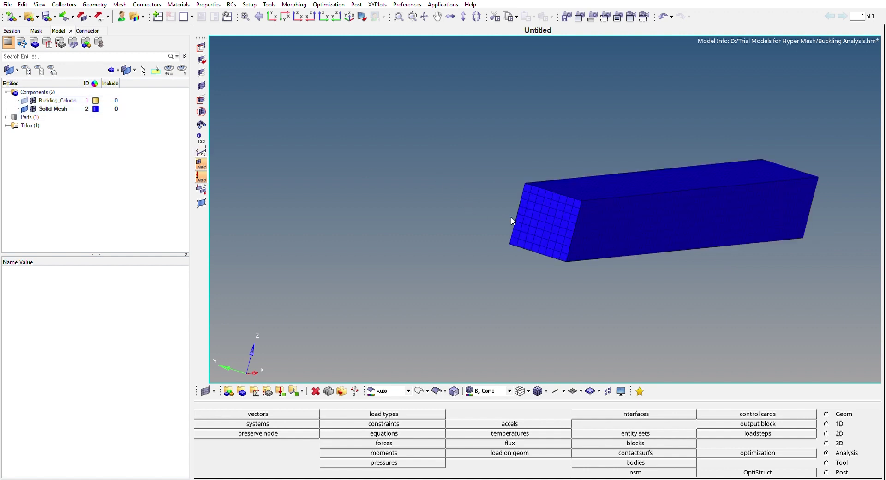
pyautogui.scroll(2, 613, 194)
pyautogui.scroll(-2, 613, 193)
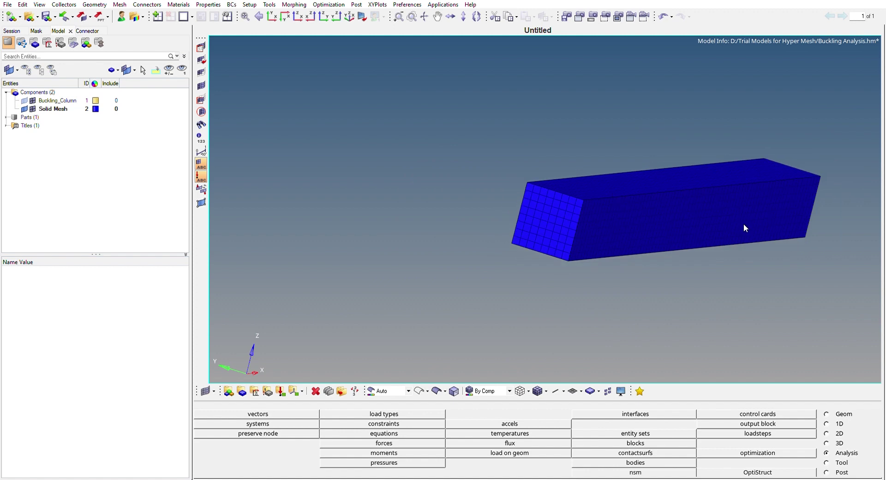
pyautogui.keyDown('ctrl'); pyautogui.moveTo(708, 233); pyautogui.dragTo(602, 213); pyautogui.keyUp('ctrl')
pyautogui.moveTo(510, 180)
pyautogui.keyDown('ctrl'); pyautogui.mouseDown()
pyautogui.moveTo(480, 189)
pyautogui.moveTo(463, 169)
pyautogui.moveTo(451, 181)
pyautogui.moveTo(451, 170)
pyautogui.mouseUp(); pyautogui.keyUp('ctrl')
pyautogui.scroll(-1, 452, 174)
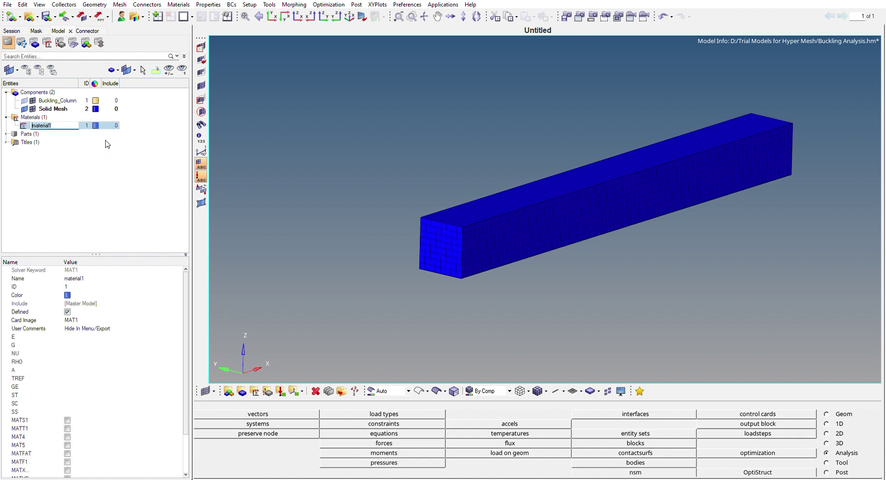
# Step: Name the new material Steel and enter E 210000 and G 80769.2
pyautogui.write('Steel')
pyautogui.press('Return')
pyautogui.click(99, 343)
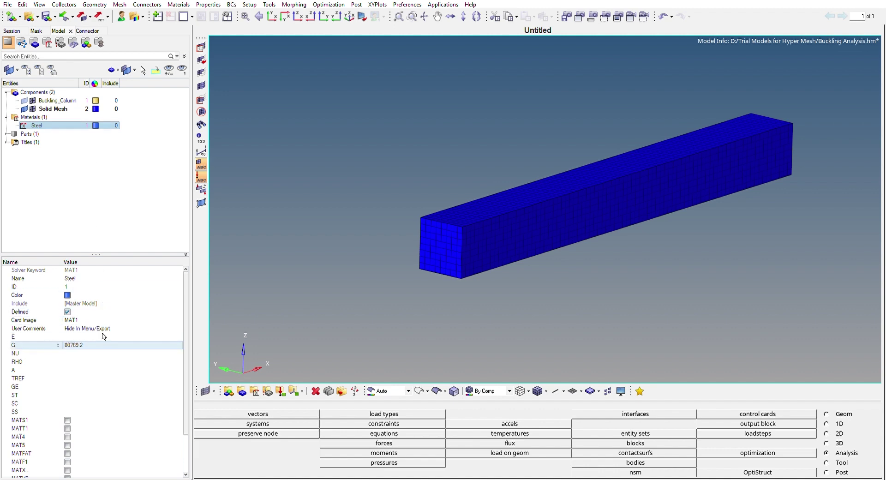
pyautogui.click(92, 336)
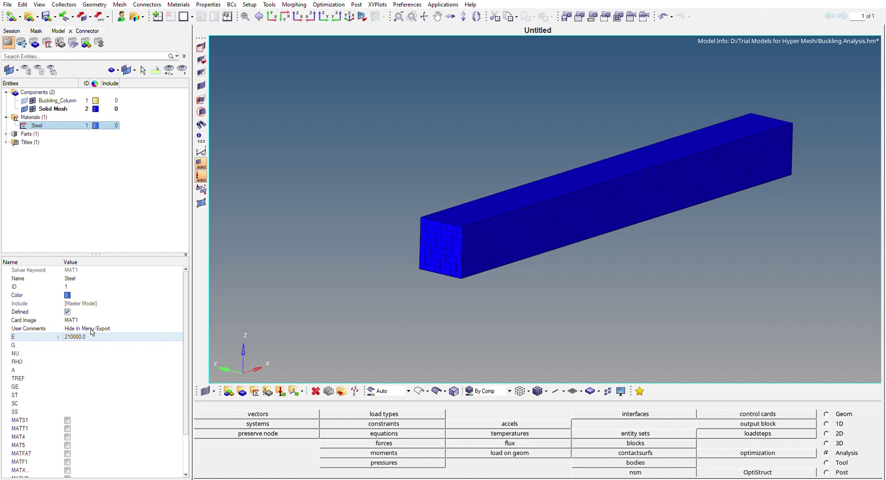
pyautogui.click(94, 334)
pyautogui.press('Return')
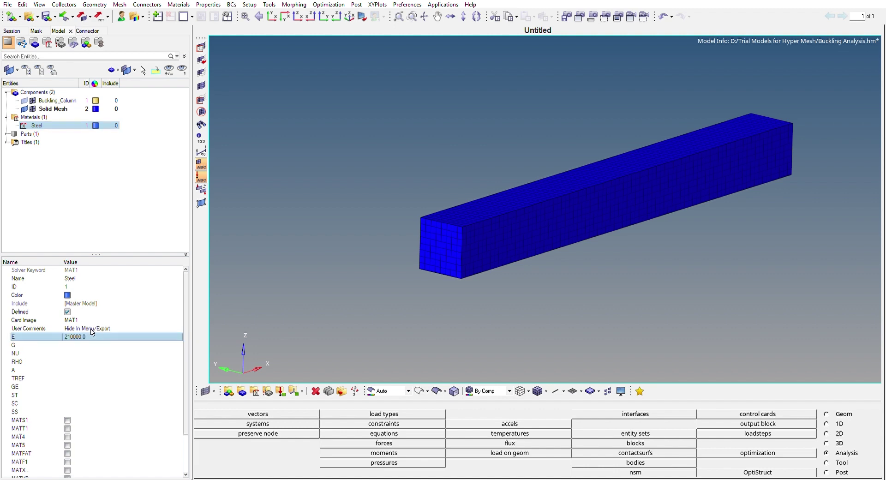
pyautogui.press('Down')
pyautogui.press('Return')
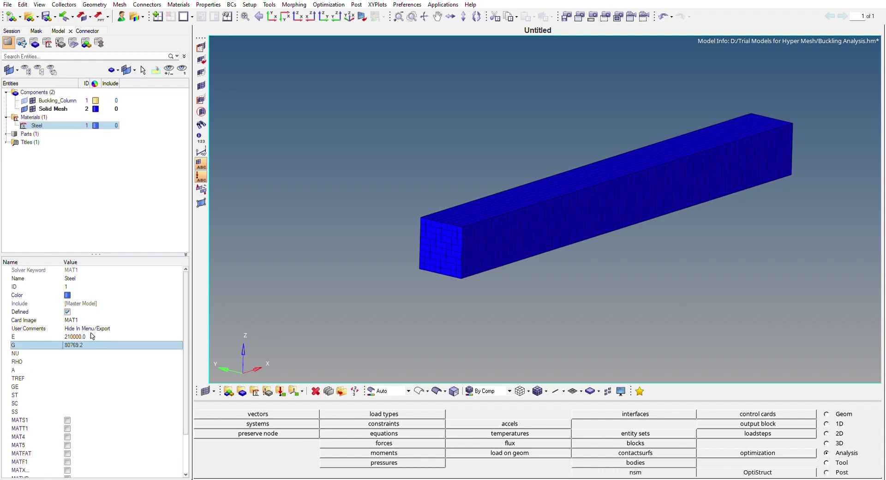
# Step: Enter NU 0.3 and RHO 7.85e-09 for Steel, then review its values
pyautogui.click(93, 353)
pyautogui.write('0.3')
pyautogui.press('Return')
pyautogui.press('Down')
pyautogui.write('7.85e-09')
pyautogui.press('Return')
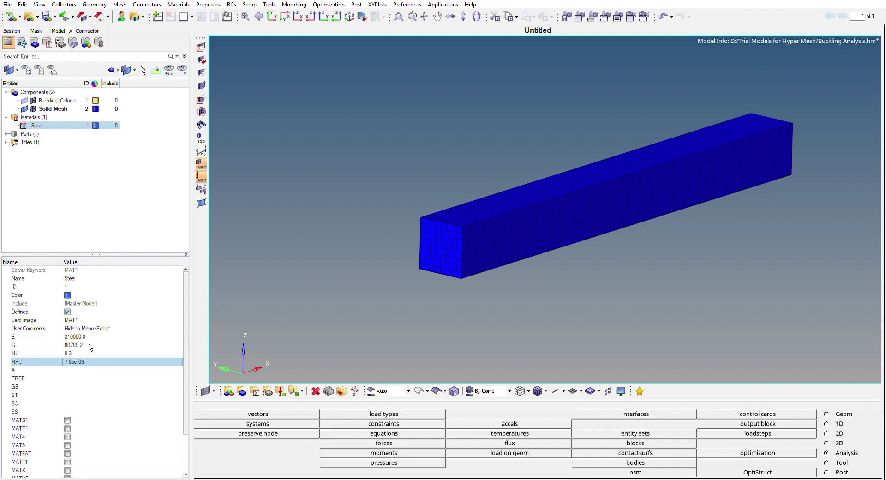
pyautogui.click(77, 215)
pyautogui.click(49, 123)
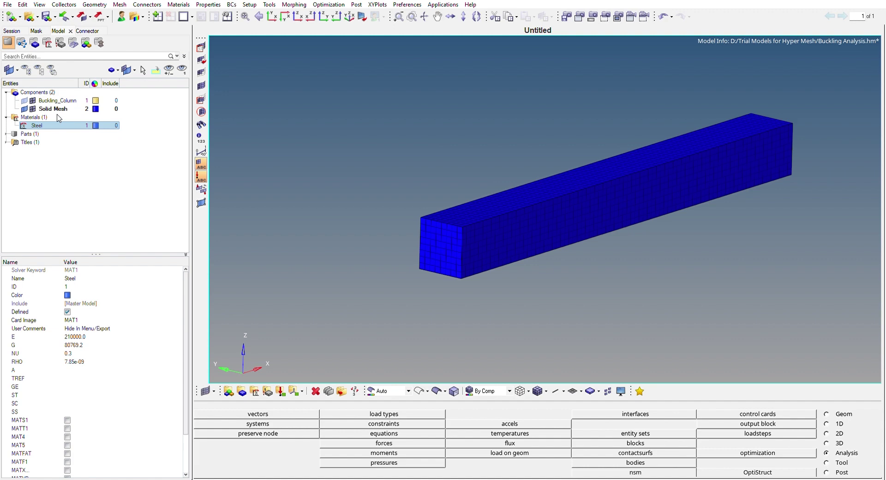
pyautogui.click(56, 178)
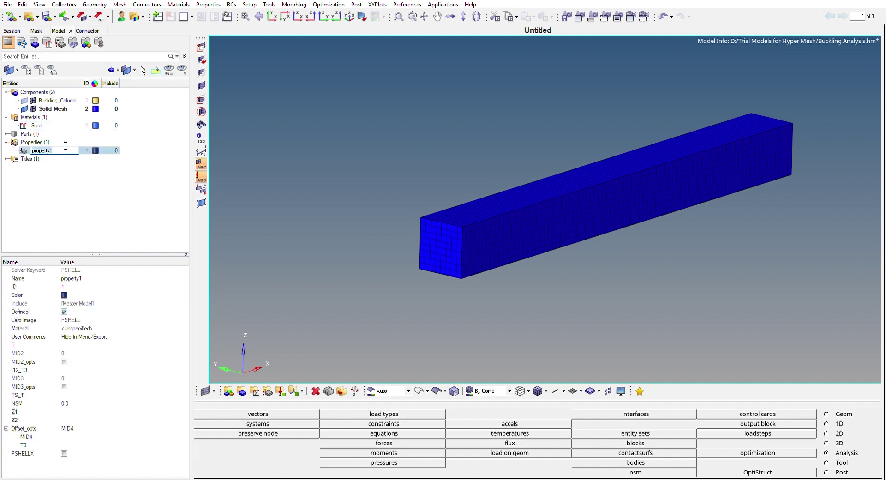
# Step: Rename property1 to Solid_Property, change its card from PSHELL to PSOLID and assign Steel
pyautogui.write('Solid_Proper')
pyautogui.press('Return')
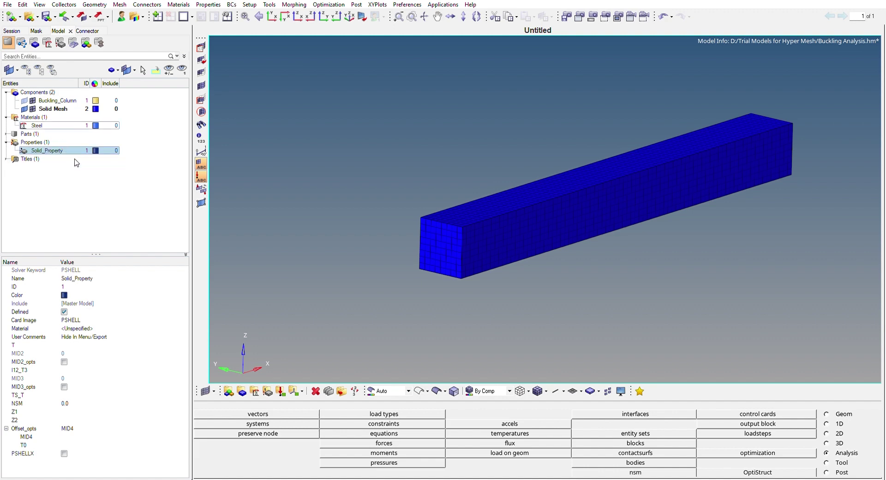
pyautogui.click(84, 318)
pyautogui.click(78, 360)
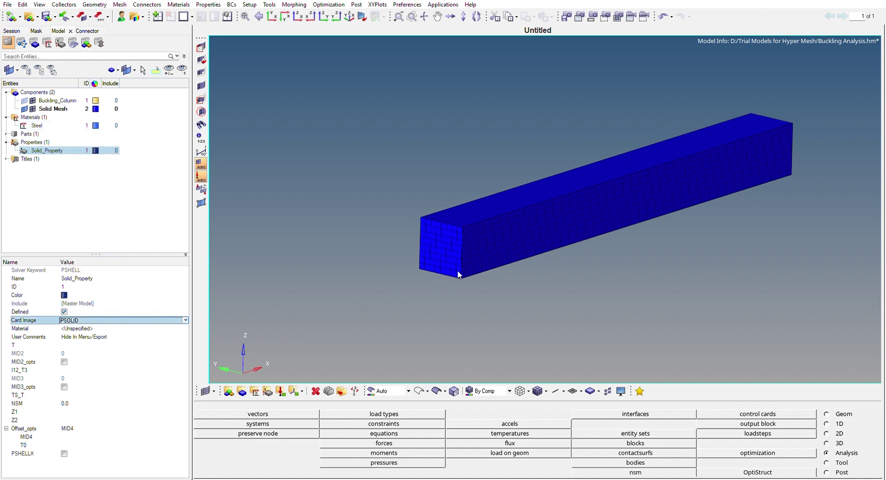
pyautogui.click(92, 328)
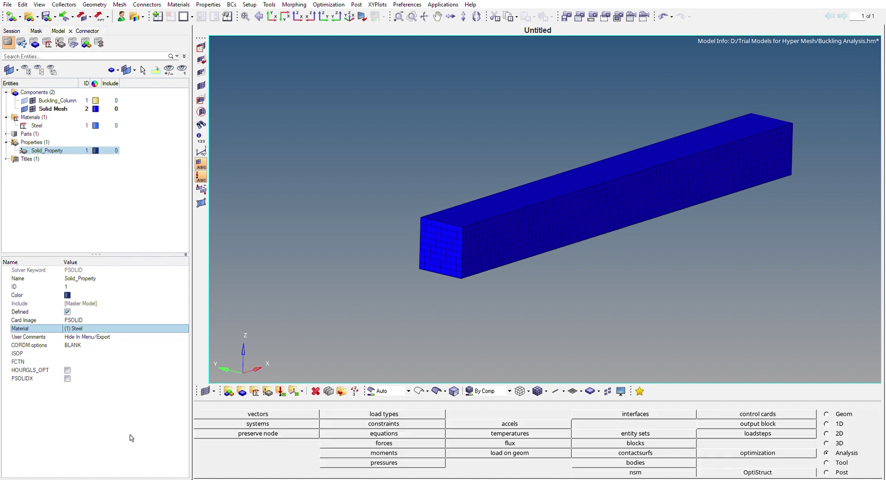
pyautogui.click(112, 212)
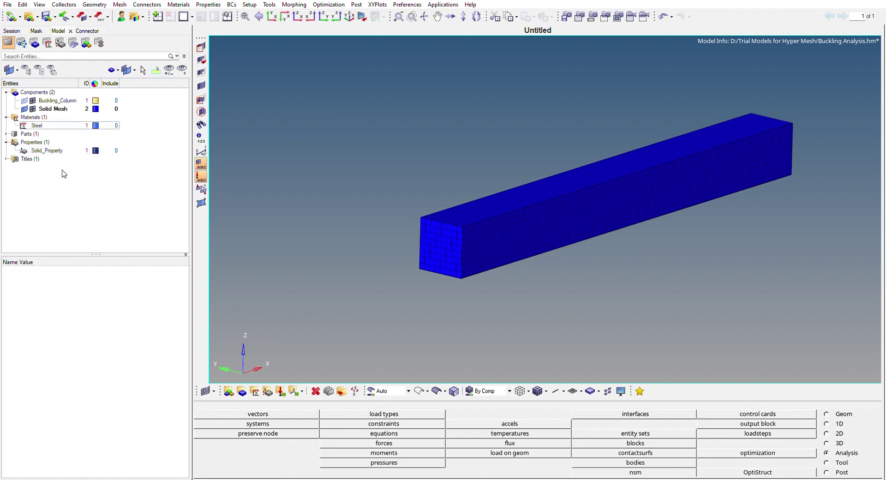
# Step: Set the Solid Mesh component's property to Solid_Property and its material to Steel
pyautogui.click(51, 151)
pyautogui.click(56, 107)
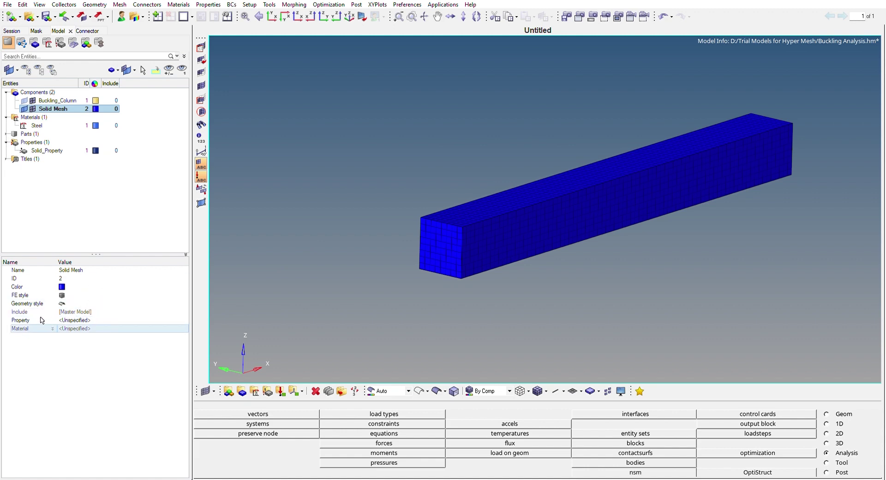
pyautogui.click(77, 316)
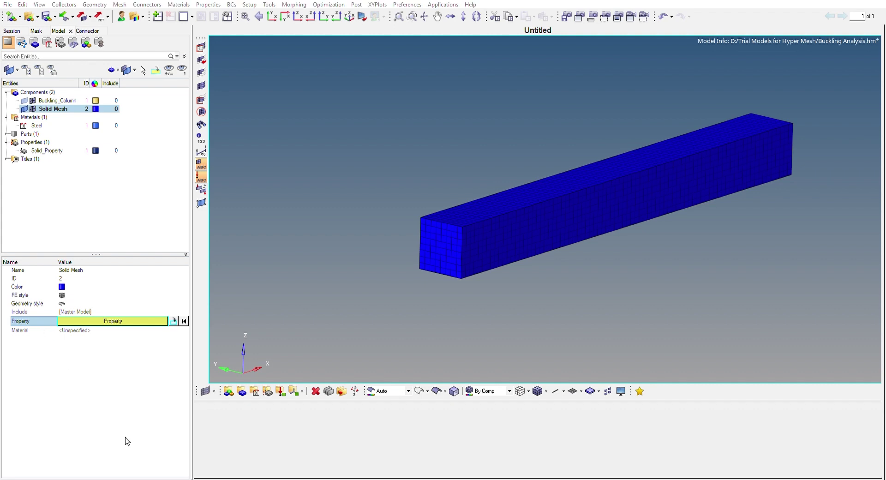
pyautogui.click(113, 320)
pyautogui.click(92, 327)
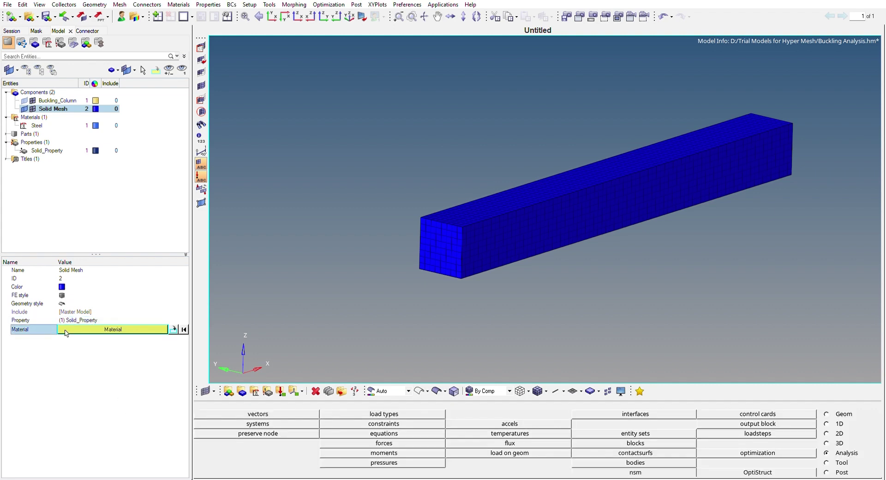
pyautogui.click(133, 439)
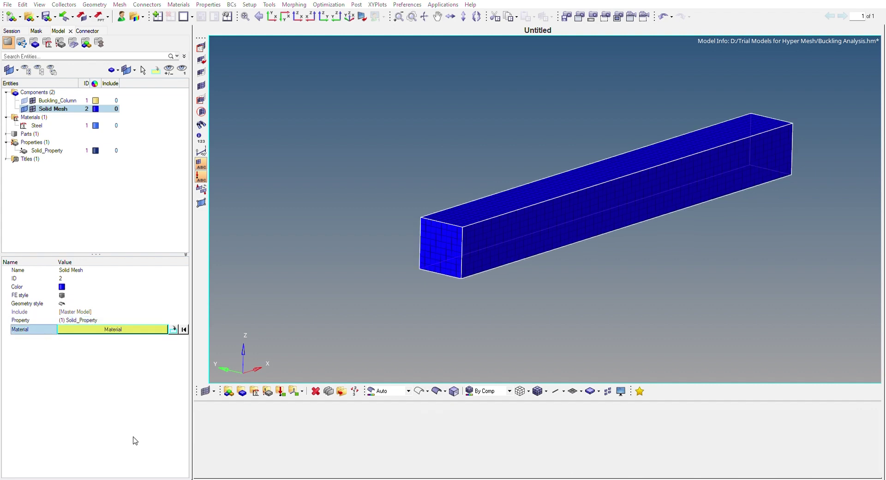
pyautogui.click(96, 219)
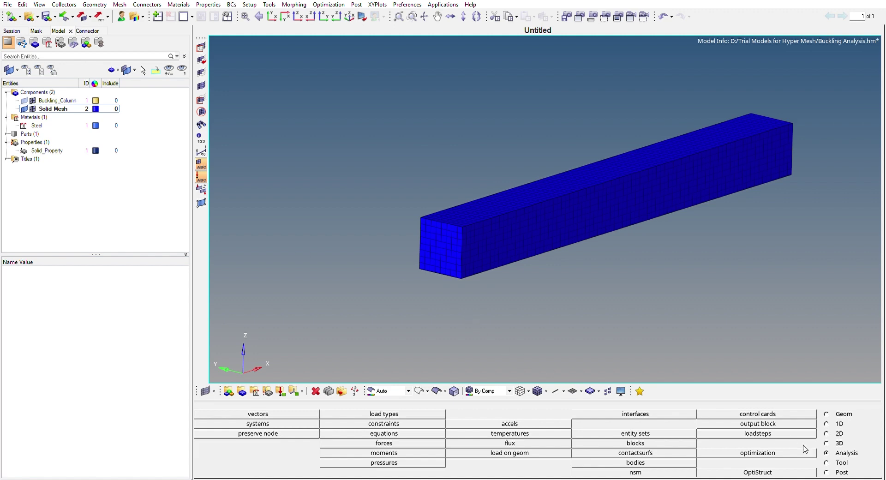
# Step: Create SPC constraints fixing dof1–dof6 on all end-face nodes by face, then exit the constraints panel
pyautogui.click(397, 419)
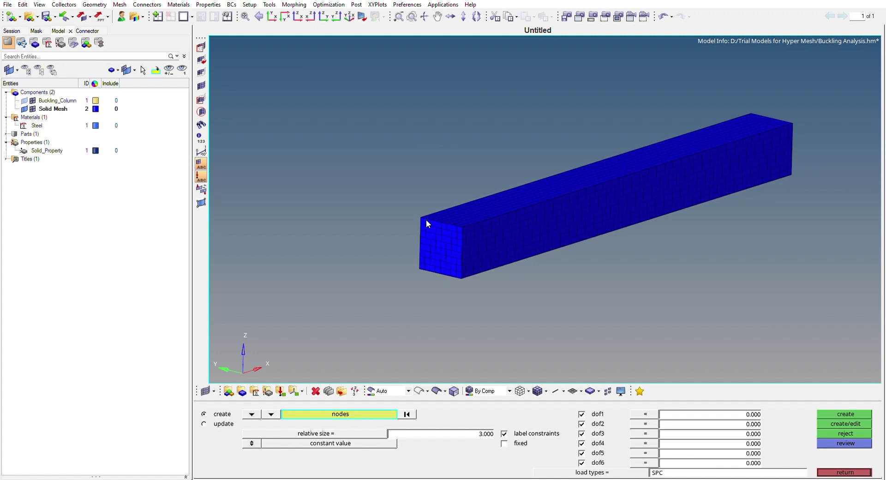
pyautogui.moveTo(638, 259)
pyautogui.keyDown('ctrl'); pyautogui.mouseDown()
pyautogui.moveTo(527, 255)
pyautogui.moveTo(540, 255)
pyautogui.moveTo(523, 244)
pyautogui.mouseUp(); pyautogui.keyUp('ctrl')
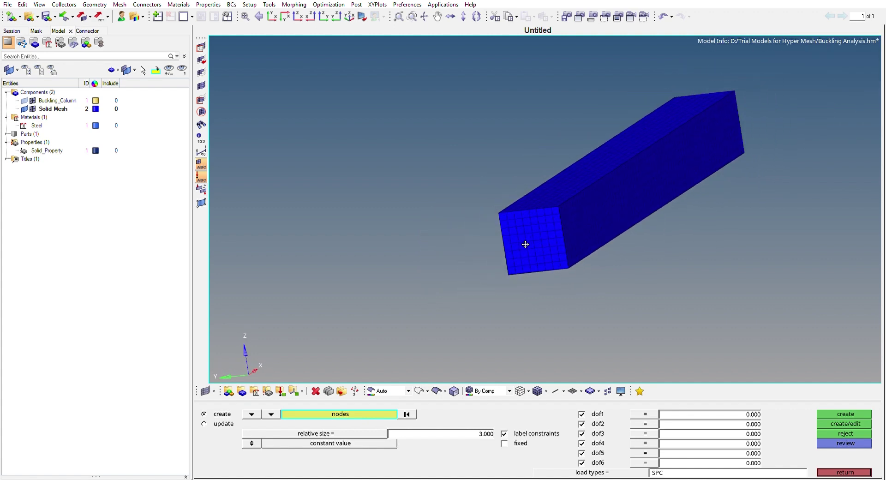
pyautogui.scroll(3, 523, 242)
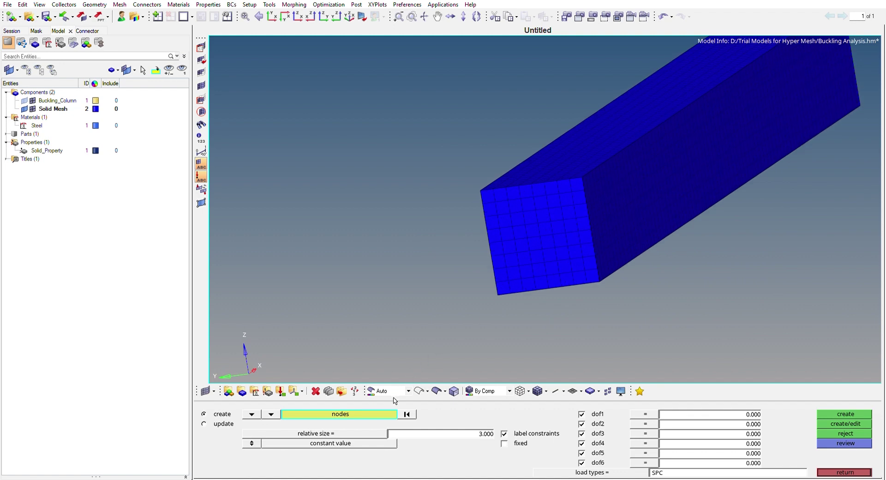
pyautogui.click(541, 226)
pyautogui.click(383, 411)
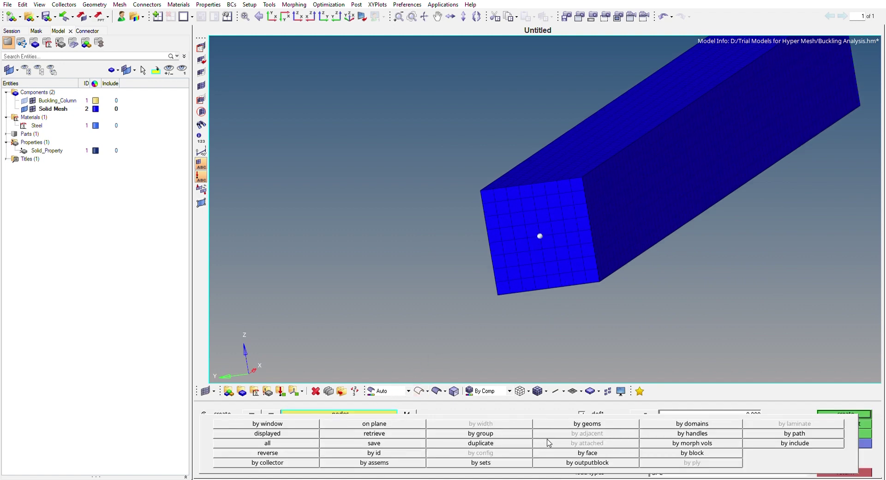
pyautogui.click(559, 453)
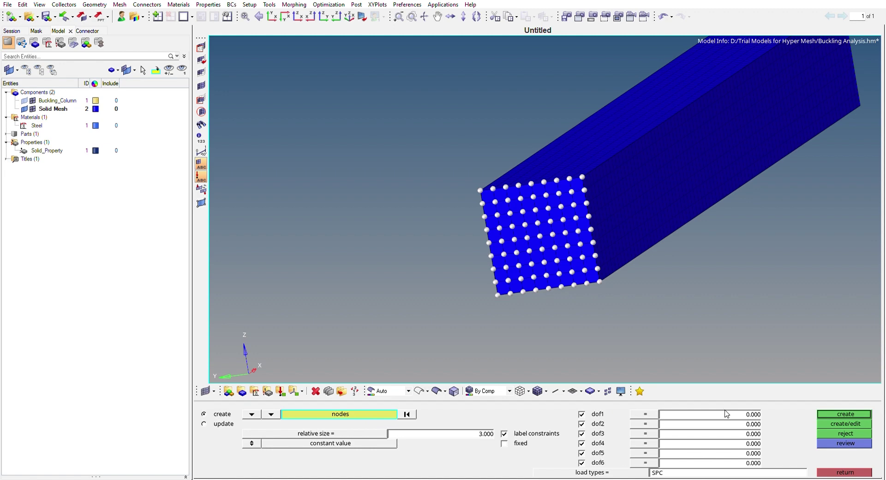
pyautogui.click(842, 410)
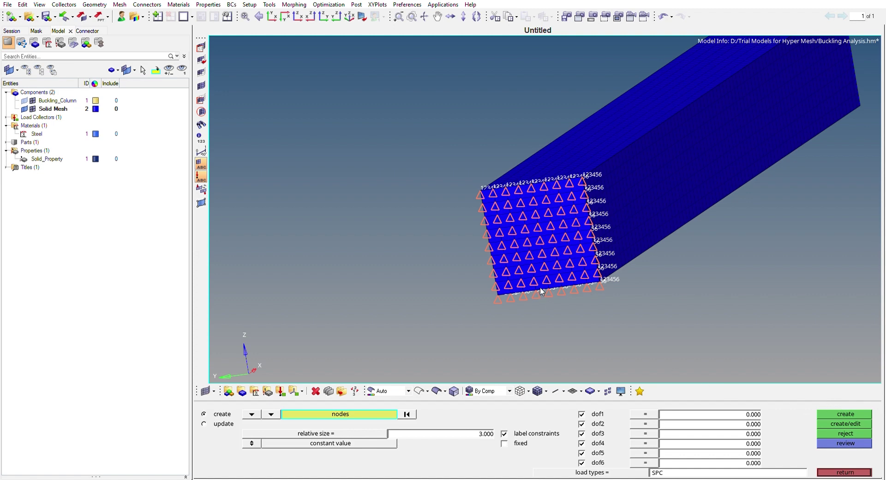
pyautogui.scroll(2, 594, 163)
pyautogui.scroll(3, 572, 182)
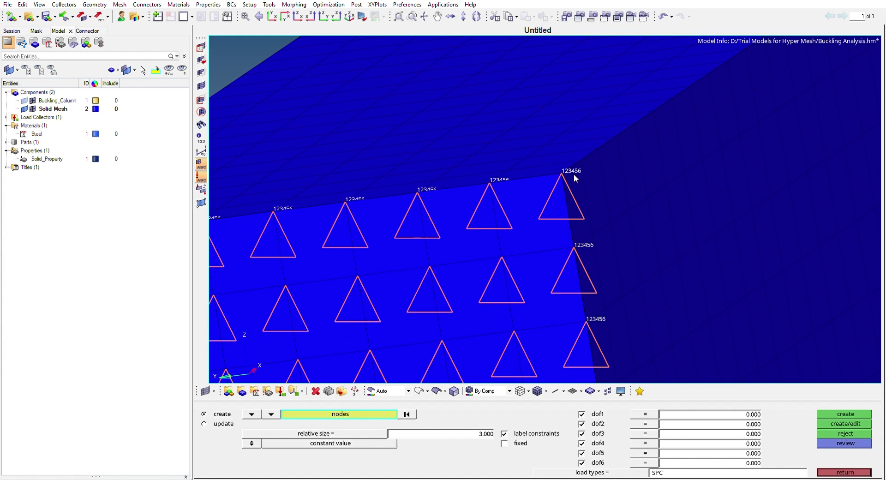
pyautogui.scroll(-8, 574, 177)
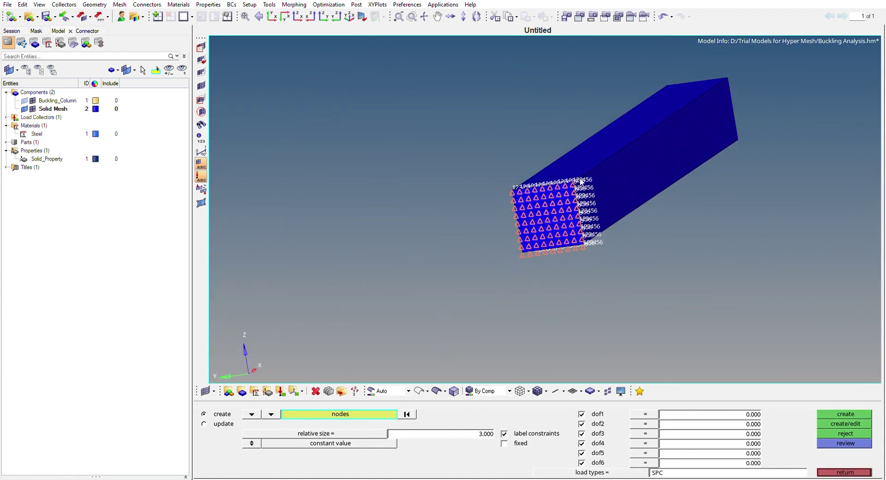
pyautogui.click(840, 471)
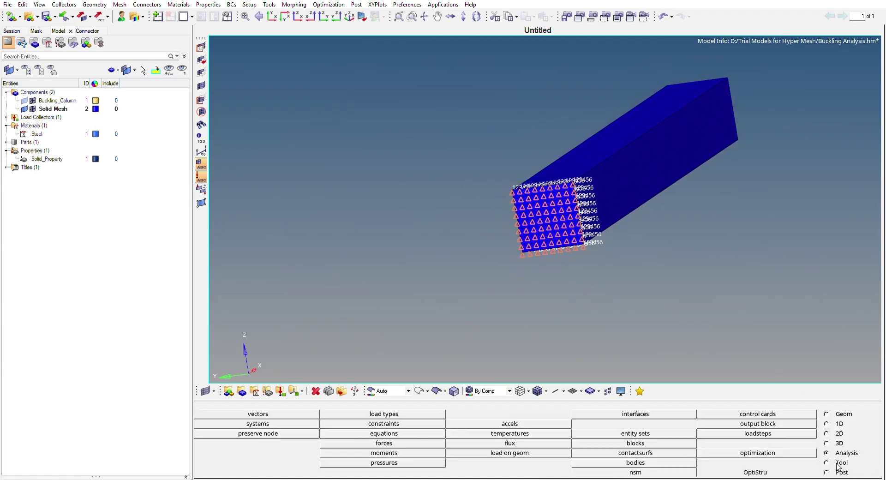
# Step: Change the auto1 load collector's name to Fixed in the Entity Editor
pyautogui.click(7, 114)
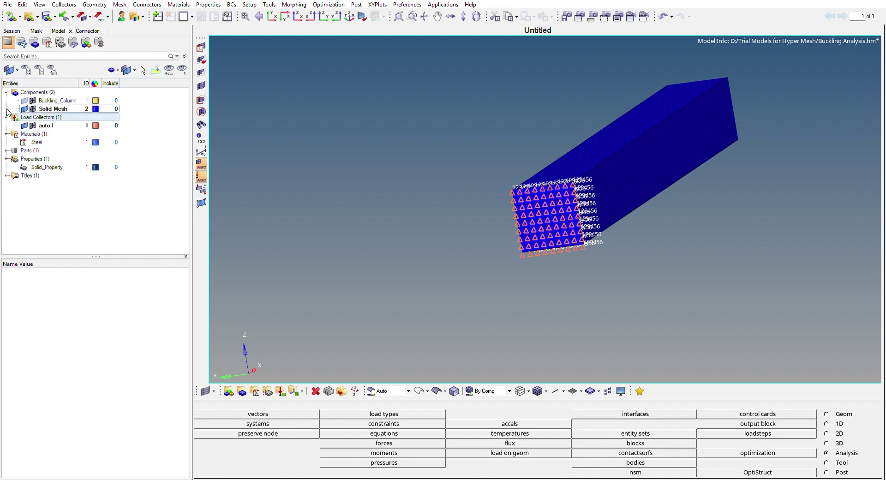
pyautogui.click(54, 125)
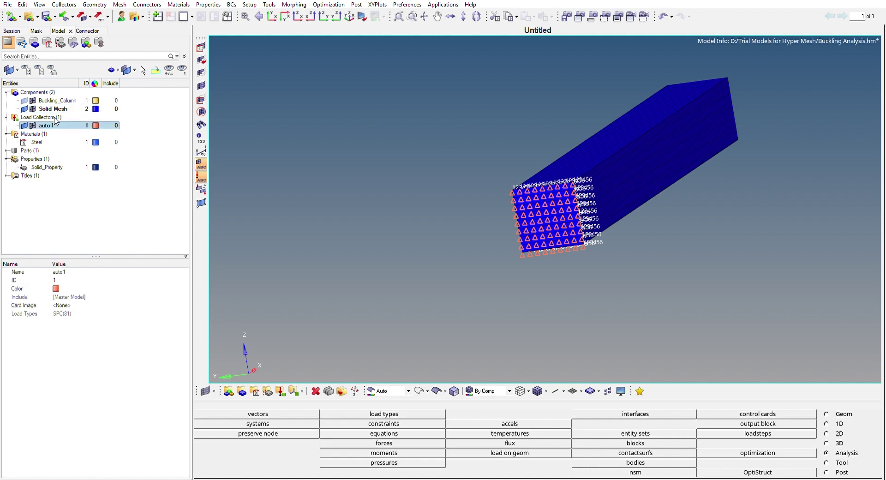
pyautogui.click(79, 271)
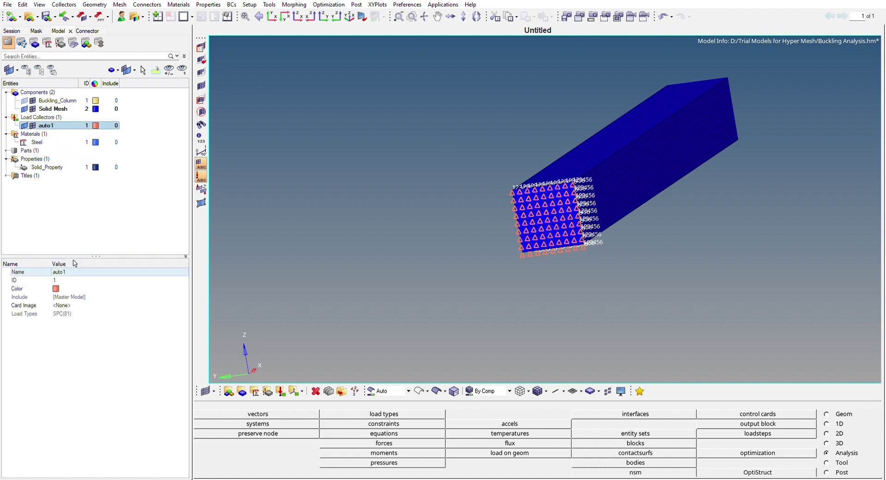
pyautogui.click(79, 271)
pyautogui.write('Fixed')
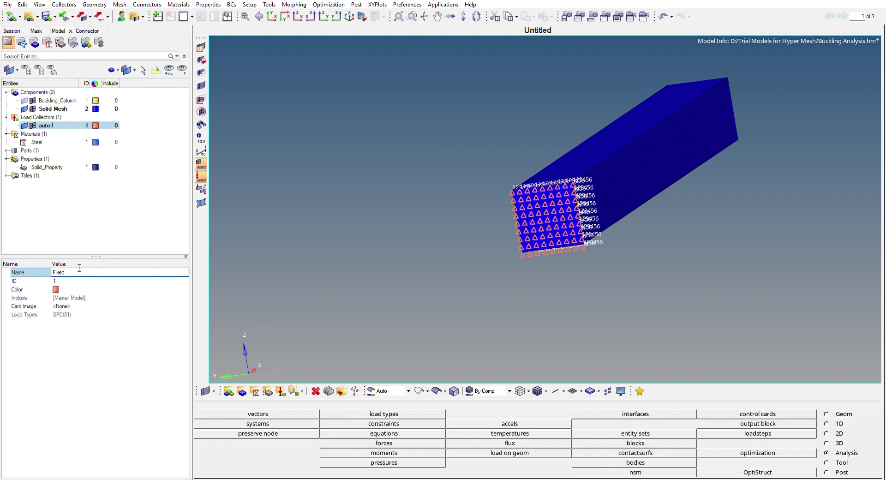
pyautogui.press('Return')
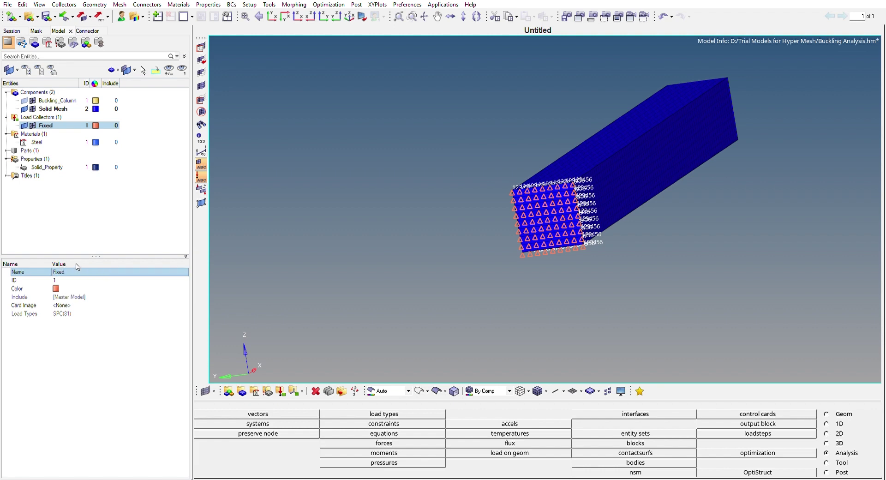
pyautogui.click(103, 208)
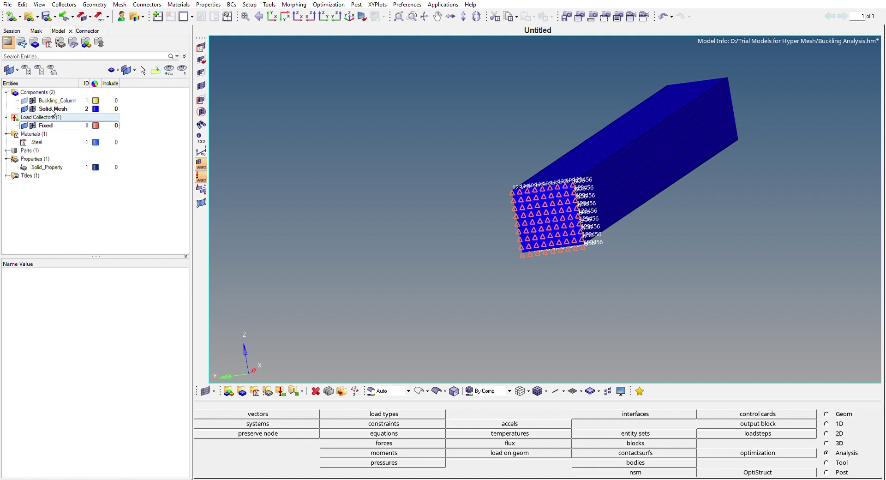
# Step: Create a load collector named Load, then rotate and zoom onto the column's top end
pyautogui.click(52, 111)
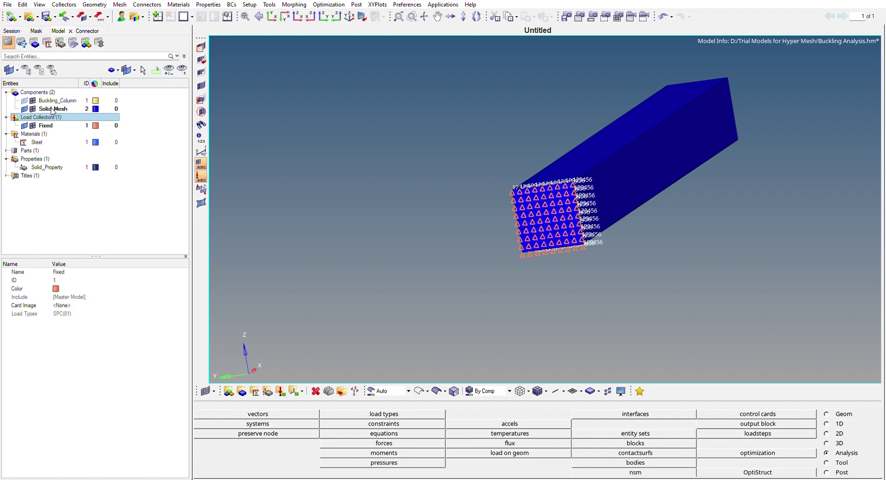
pyautogui.rightClick(65, 116)
pyautogui.click(76, 125)
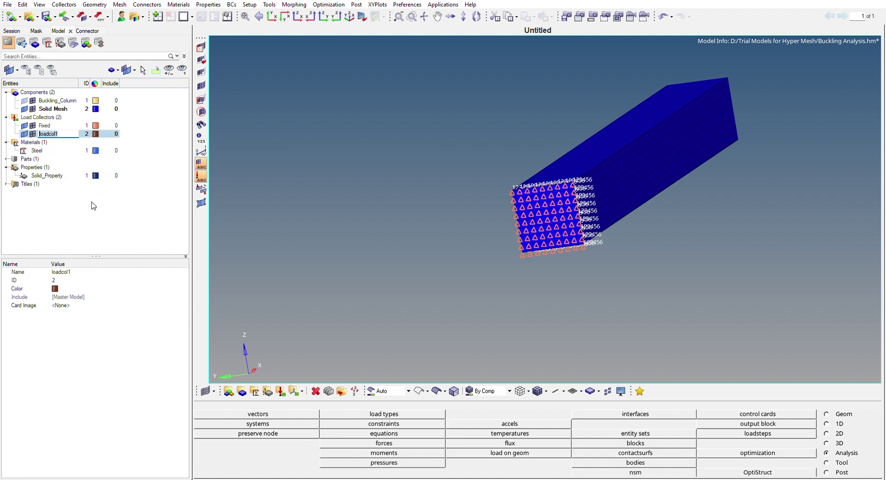
pyautogui.write('Load')
pyautogui.press('Return')
pyautogui.keyDown('ctrl'); pyautogui.moveTo(556, 112); pyautogui.dragTo(538, 120); pyautogui.keyUp('ctrl')
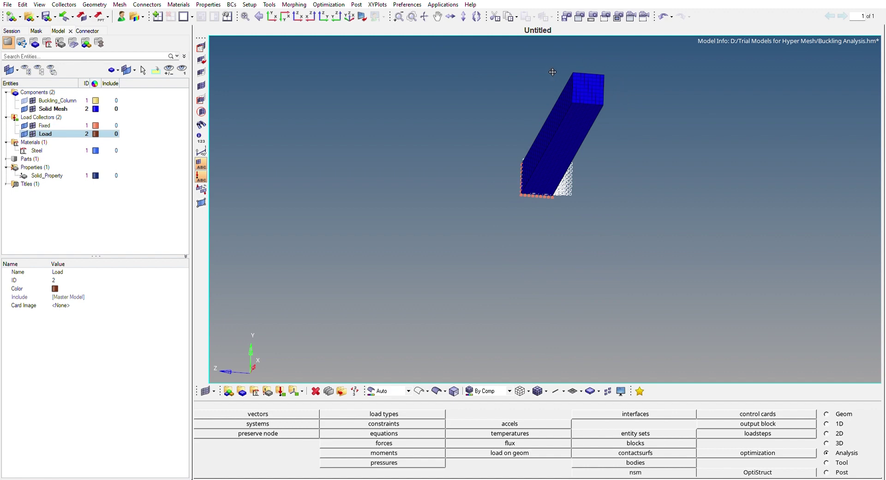
pyautogui.scroll(4, 563, 129)
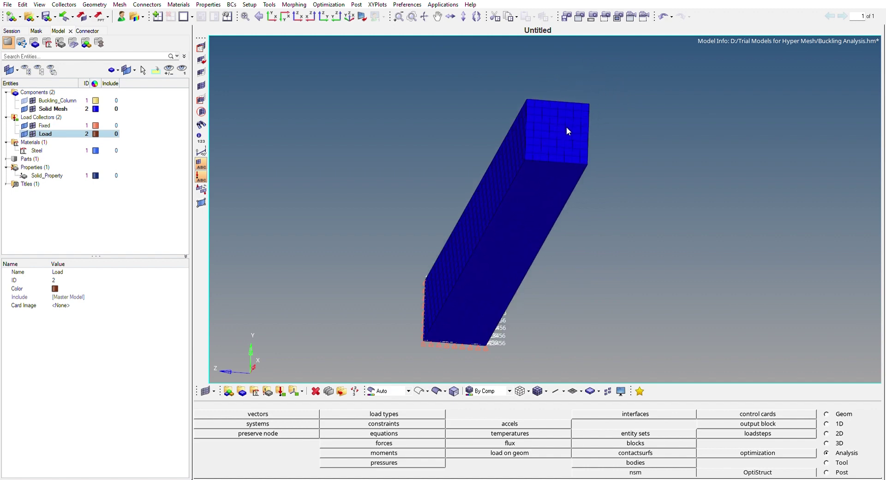
pyautogui.scroll(2, 567, 128)
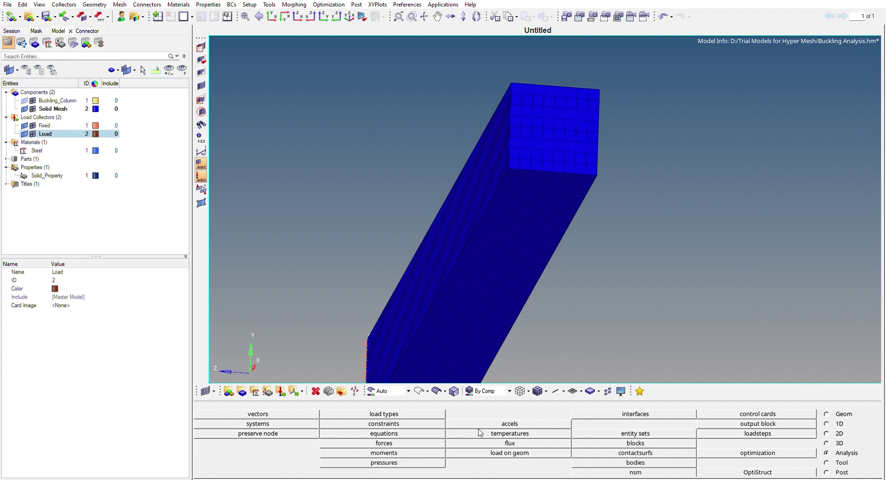
# Step: In the forces panel, select all nodes on the column's top face by face
pyautogui.click(412, 443)
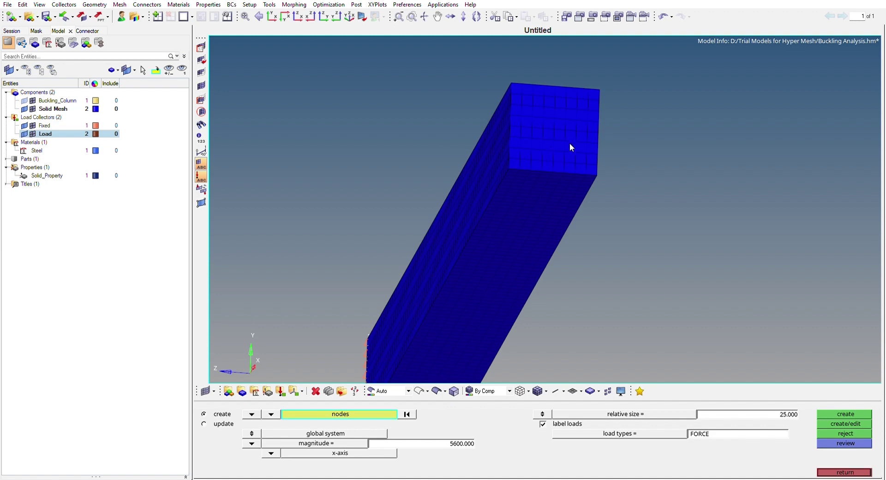
pyautogui.click(554, 122)
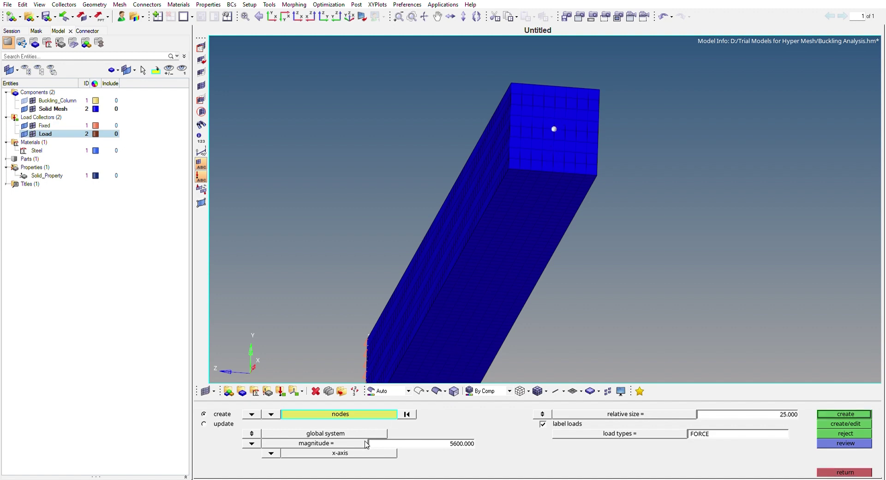
pyautogui.click(365, 411)
pyautogui.click(580, 445)
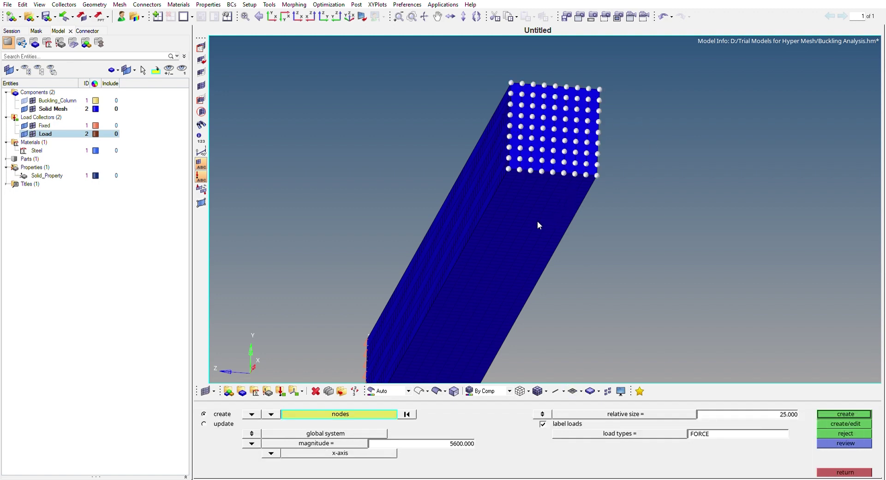
pyautogui.moveTo(418, 174)
pyautogui.keyDown('ctrl'); pyautogui.mouseDown()
pyautogui.moveTo(510, 164)
pyautogui.moveTo(511, 149)
pyautogui.moveTo(451, 132)
pyautogui.moveTo(530, 153)
pyautogui.moveTo(512, 154)
pyautogui.moveTo(504, 171)
pyautogui.mouseUp(); pyautogui.keyUp('ctrl')
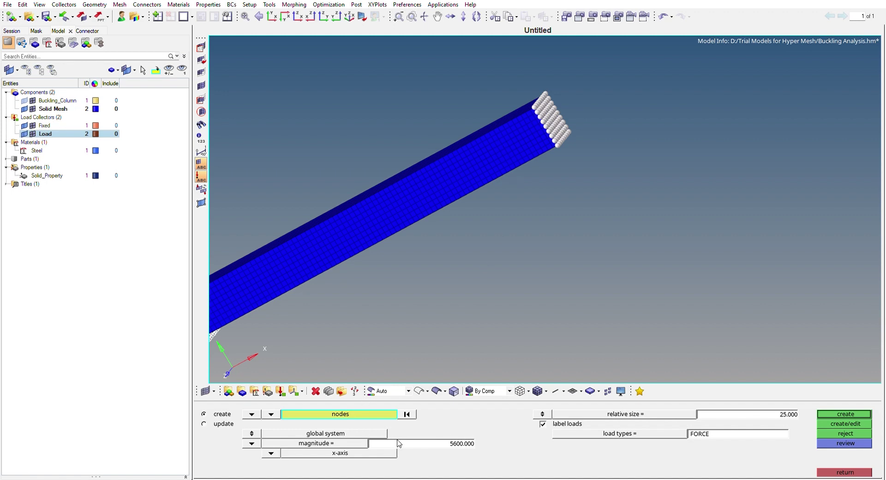
# Step: Change the force magnitude from 5600 to -5600
pyautogui.click(458, 442)
pyautogui.press('BackSpace')
pyautogui.write('-5600')
pyautogui.press('Return')
# Step: Create the -5600 x-direction forces on the top-face nodes and inspect the column's loaded top
pyautogui.click(837, 413)
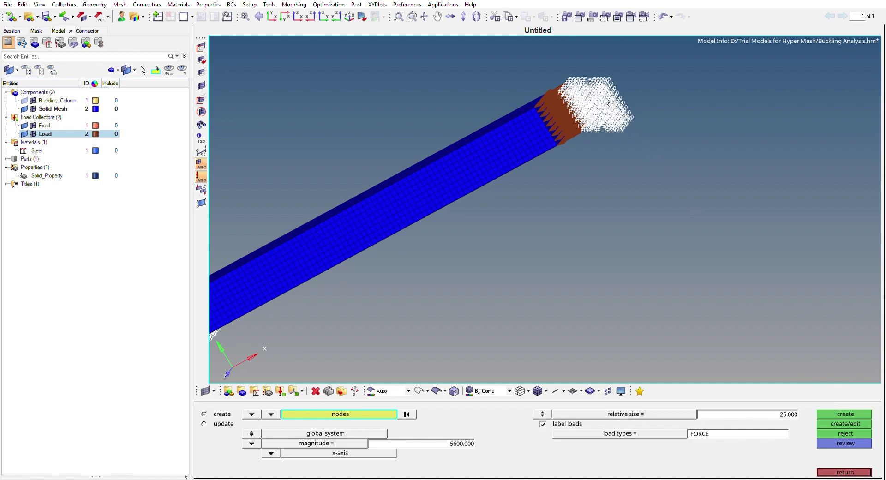
pyautogui.scroll(5, 564, 118)
pyautogui.scroll(-6, 539, 153)
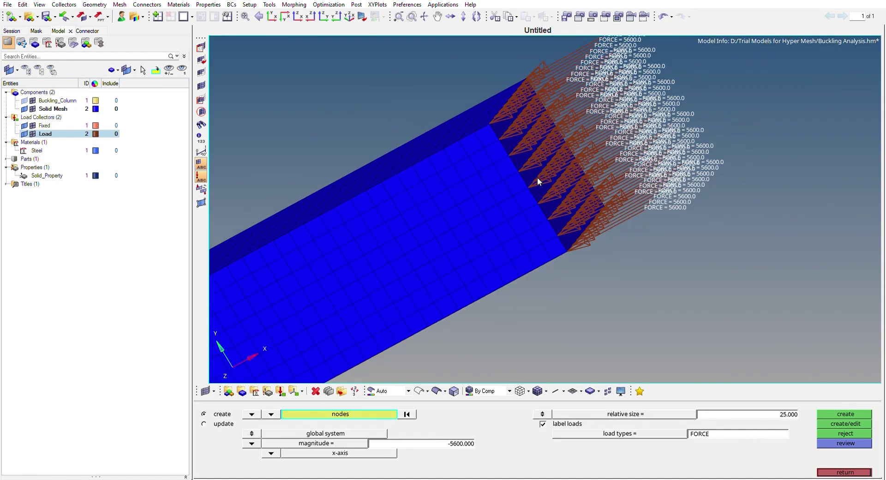
pyautogui.keyDown('ctrl'); pyautogui.moveTo(549, 202); pyautogui.dragTo(411, 155); pyautogui.keyUp('ctrl')
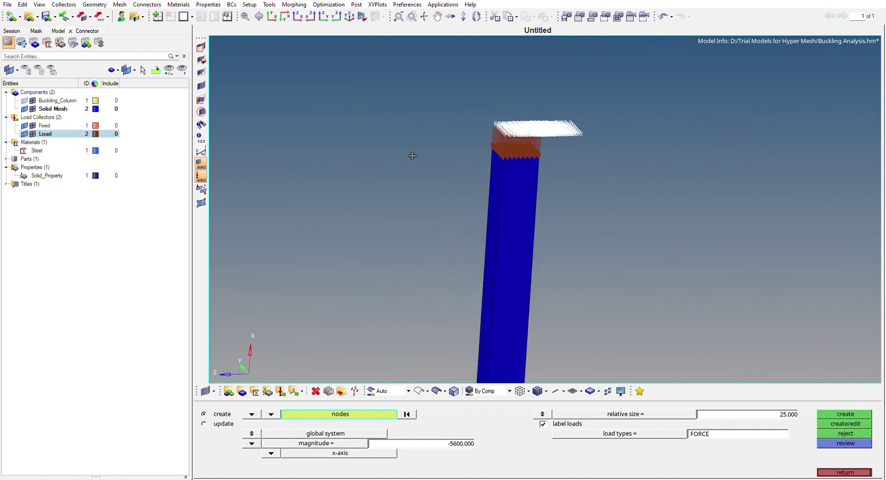
pyautogui.scroll(6, 553, 151)
pyautogui.scroll(-5, 586, 192)
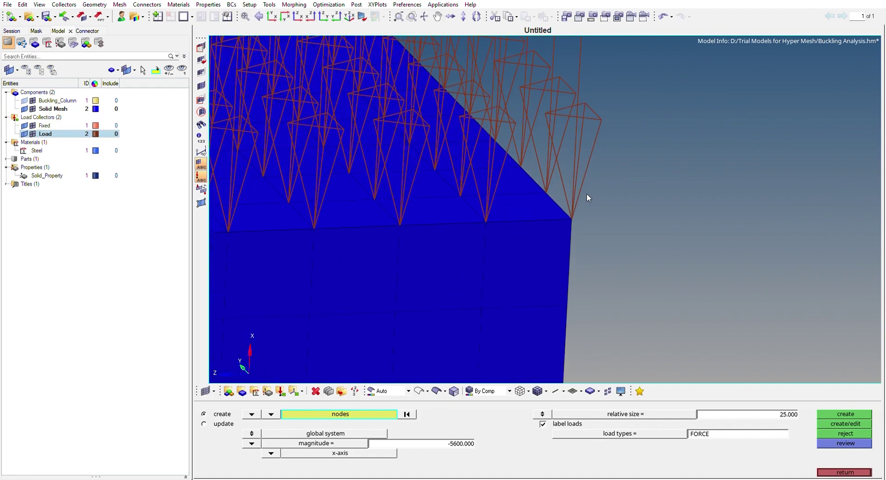
pyautogui.scroll(6, 596, 139)
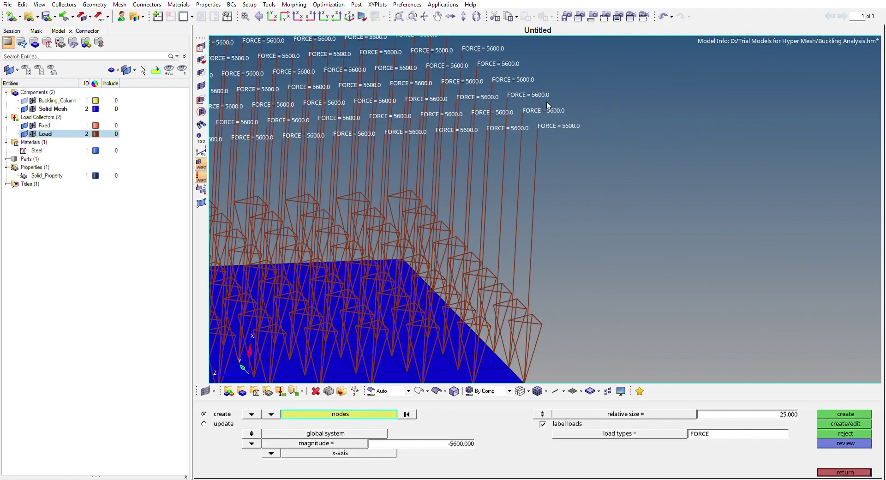
pyautogui.scroll(-6, 560, 151)
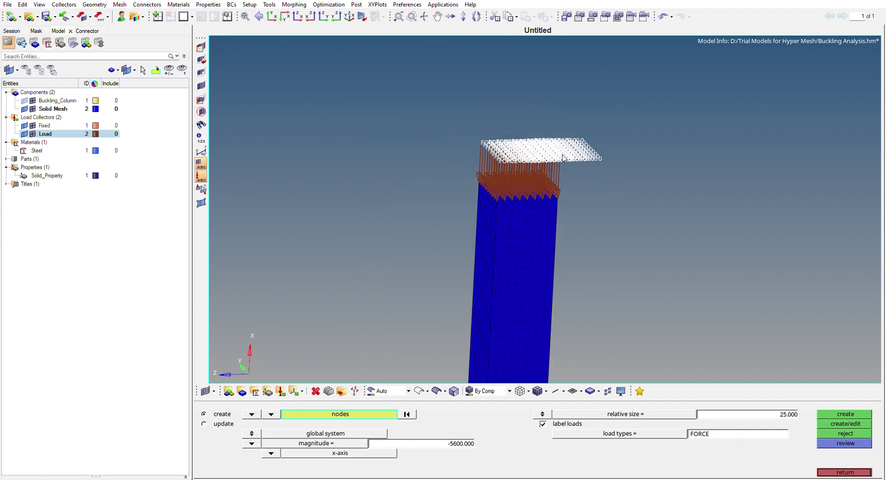
pyautogui.scroll(-2, 604, 263)
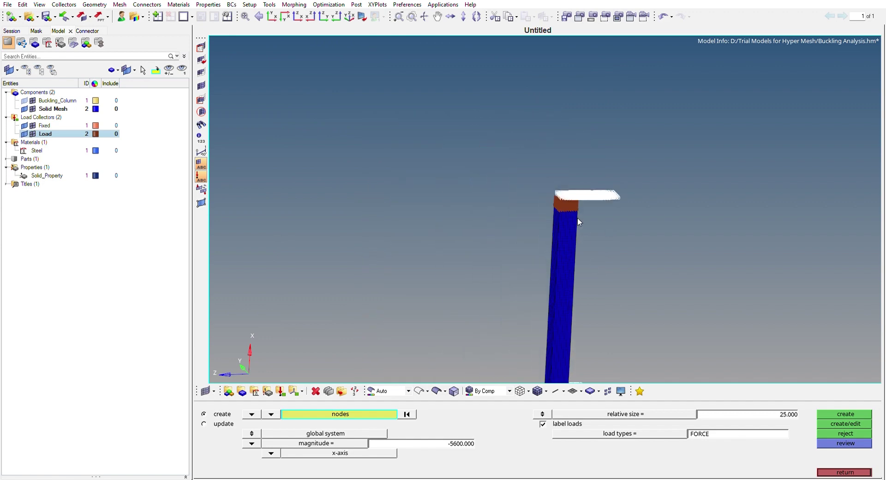
pyautogui.scroll(-1, 600, 213)
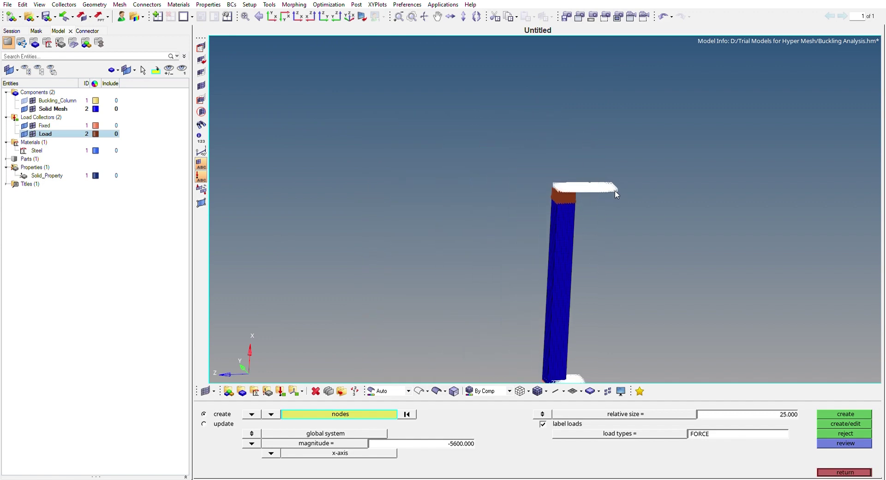
pyautogui.keyDown('ctrl'); pyautogui.moveTo(607, 219); pyautogui.dragTo(597, 142, button='right'); pyautogui.keyUp('ctrl')
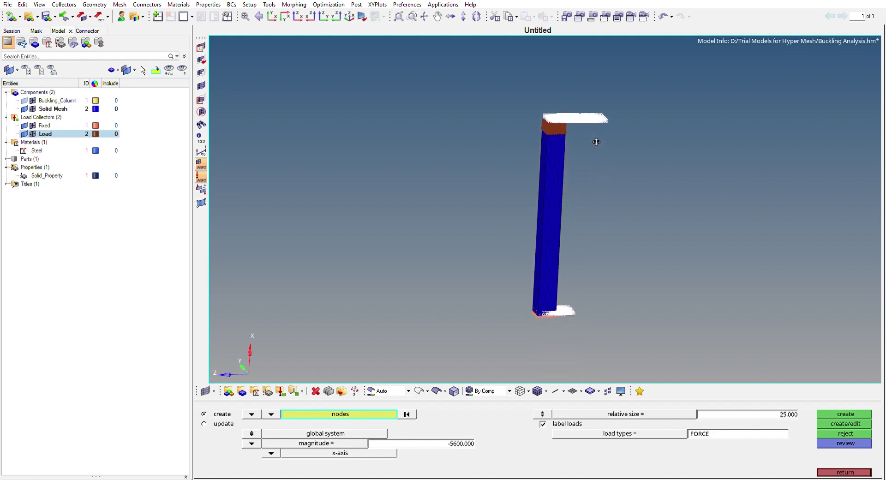
# Step: Exit the forces panel and frame the whole loaded column in the view
pyautogui.click(843, 471)
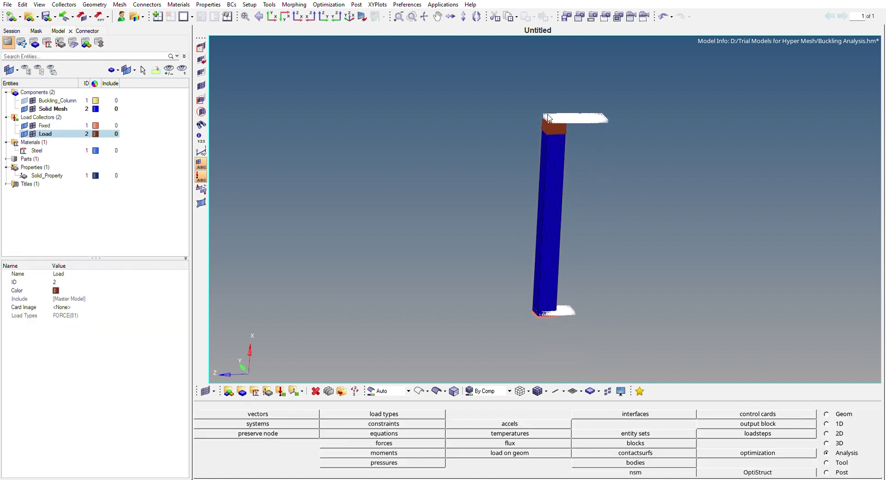
pyautogui.scroll(3, 548, 118)
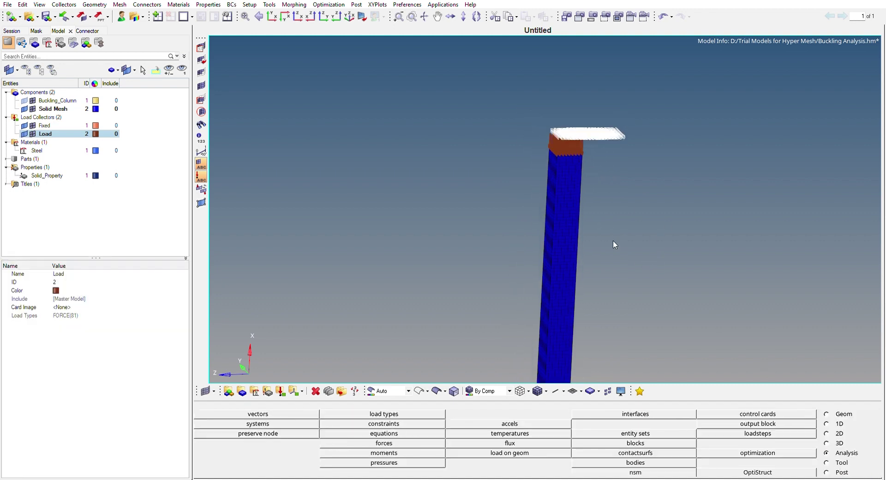
pyautogui.keyDown('ctrl'); pyautogui.moveTo(630, 258); pyautogui.dragTo(605, 158, button='right'); pyautogui.keyUp('ctrl')
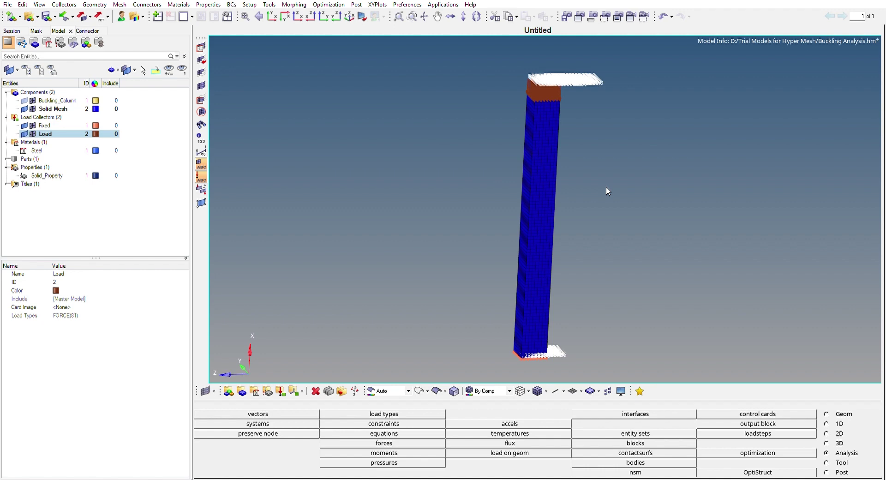
# Step: Add load collector EIGRL using the EIGRL card image with ND = 6 modes
pyautogui.click(51, 115)
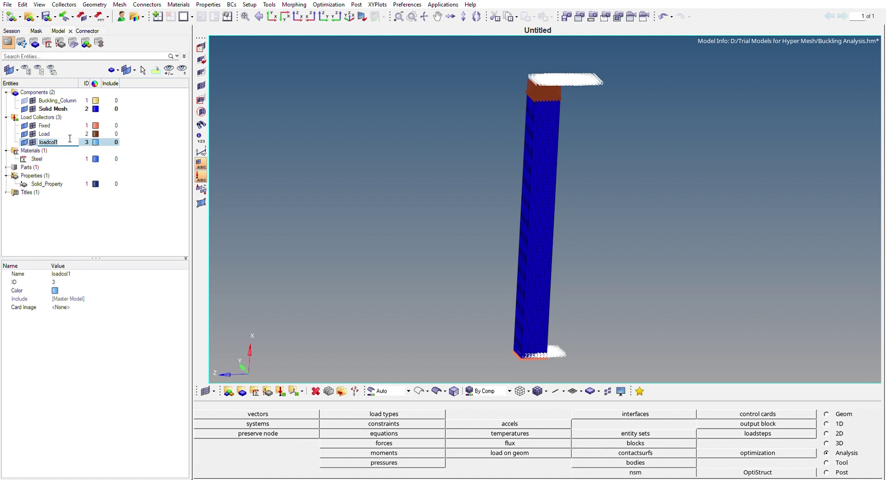
pyautogui.write('EIG')
pyautogui.press('Return')
pyautogui.click(82, 307)
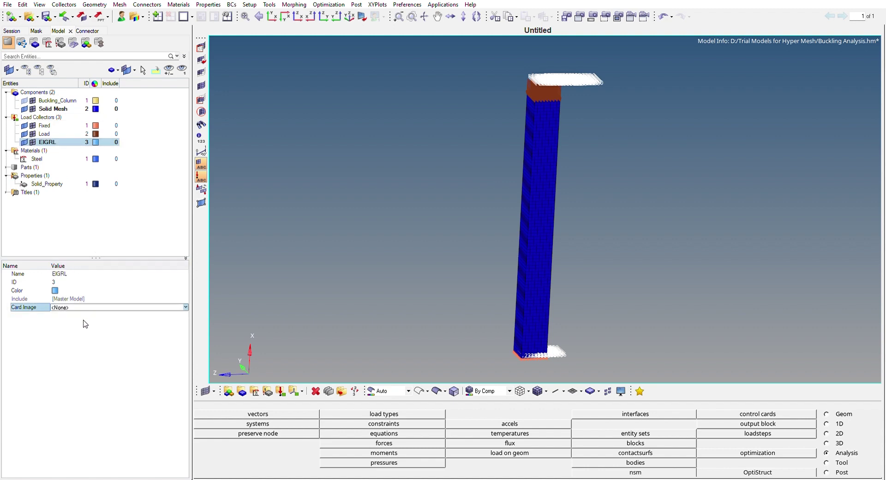
pyautogui.click(64, 329)
pyautogui.click(81, 349)
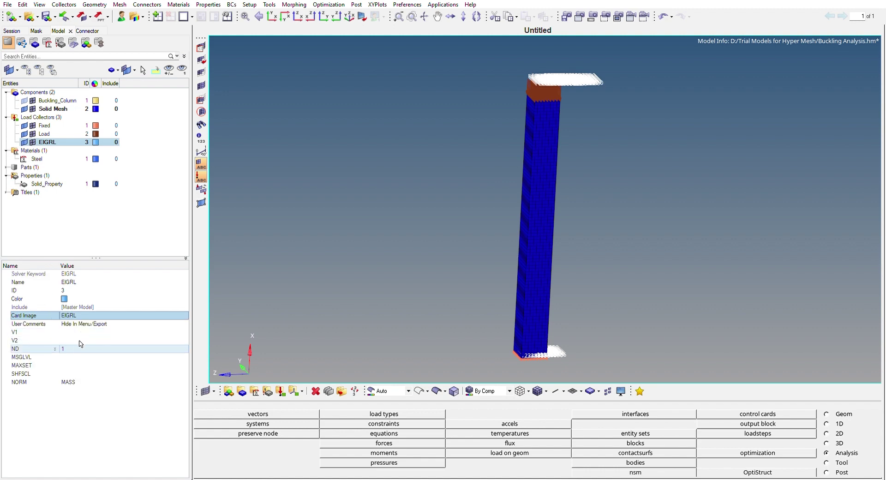
pyautogui.click(83, 346)
pyautogui.write('6')
pyautogui.press('Return')
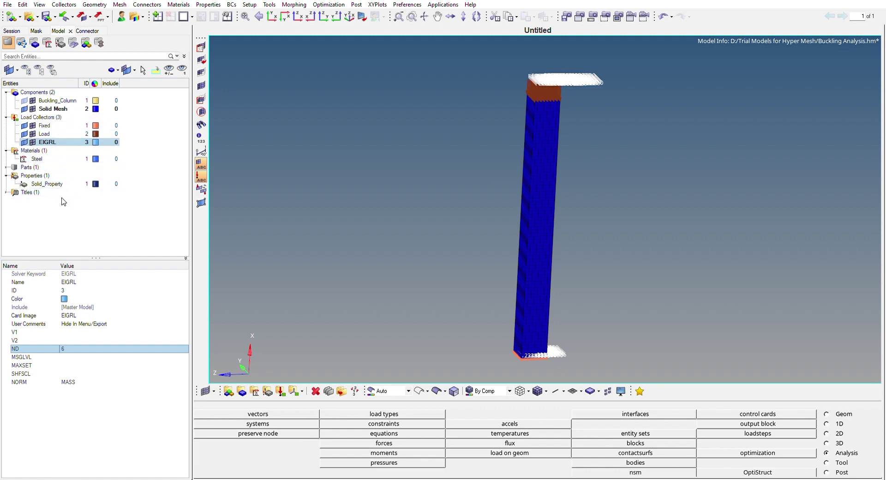
# Step: Rename the new load step from loadstep1 to 'Linear Static'
pyautogui.click(77, 222)
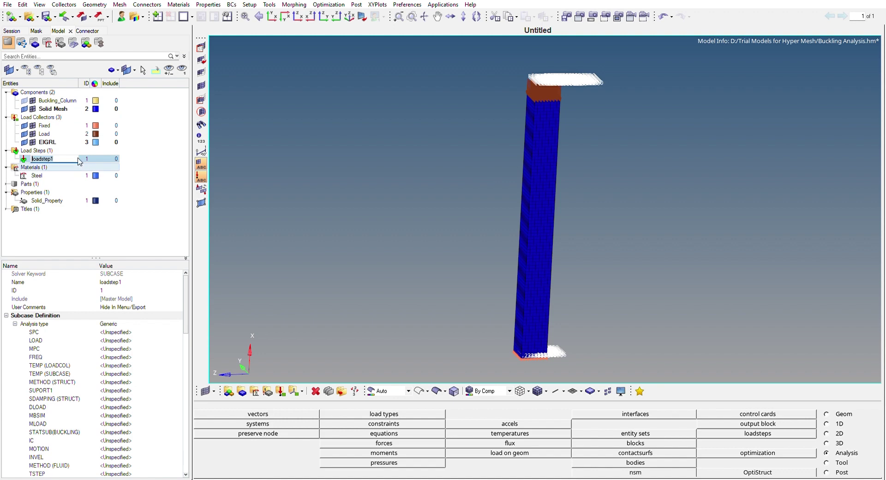
pyautogui.write('Linear Static')
pyautogui.press('Return')
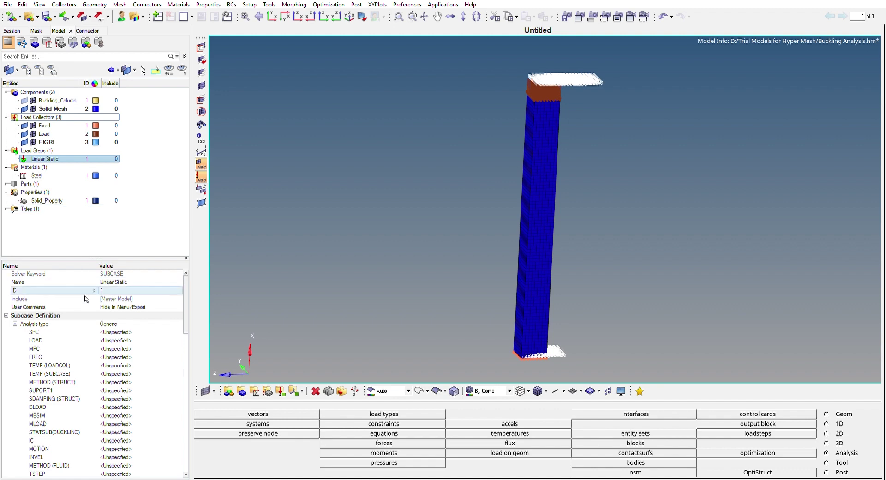
pyautogui.click(120, 323)
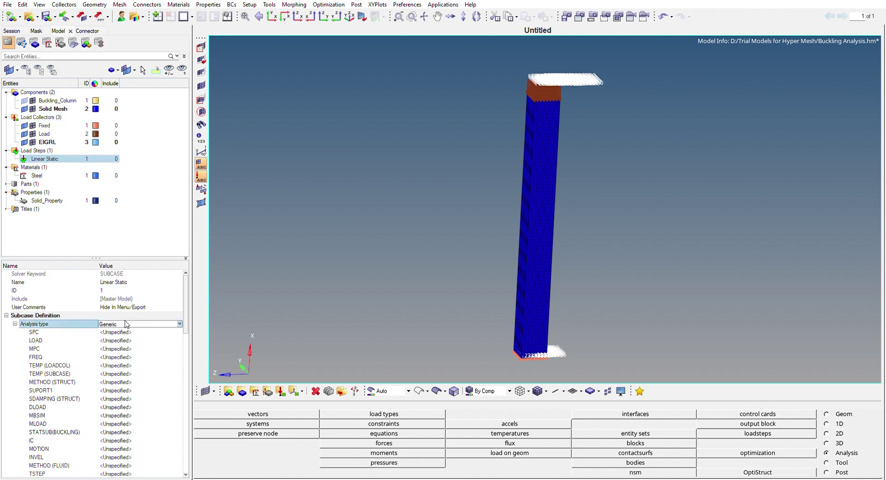
# Step: Give the Linear Static step analysis type Linear Static, SPC Fixed and LOAD Load
pyautogui.click(125, 325)
pyautogui.click(126, 333)
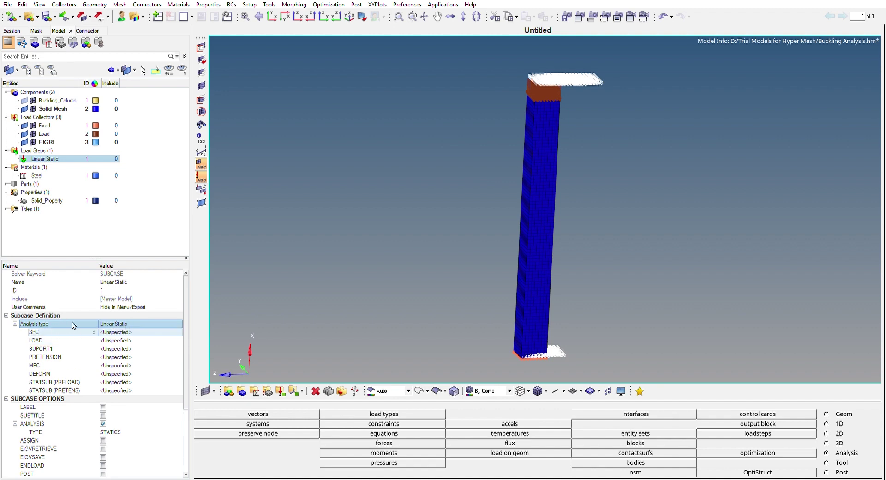
pyautogui.press('Down')
pyautogui.press('Return')
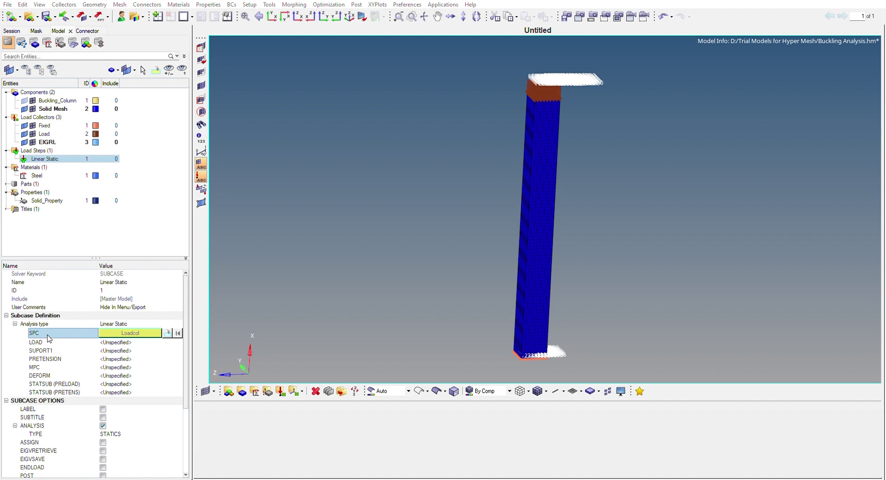
pyautogui.middleClick(119, 433)
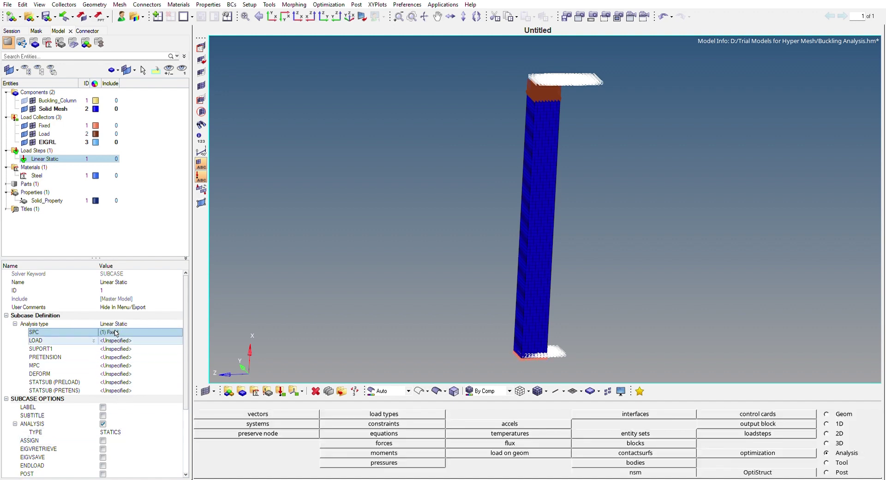
pyautogui.click(119, 340)
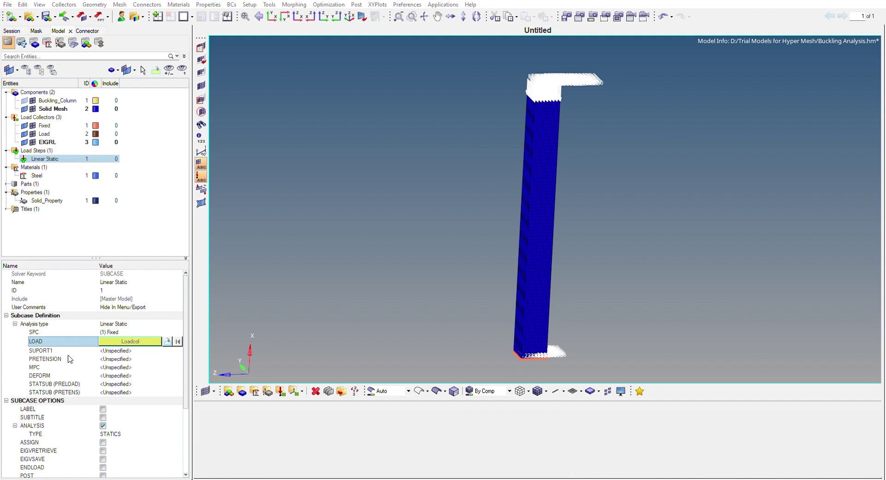
pyautogui.click(133, 331)
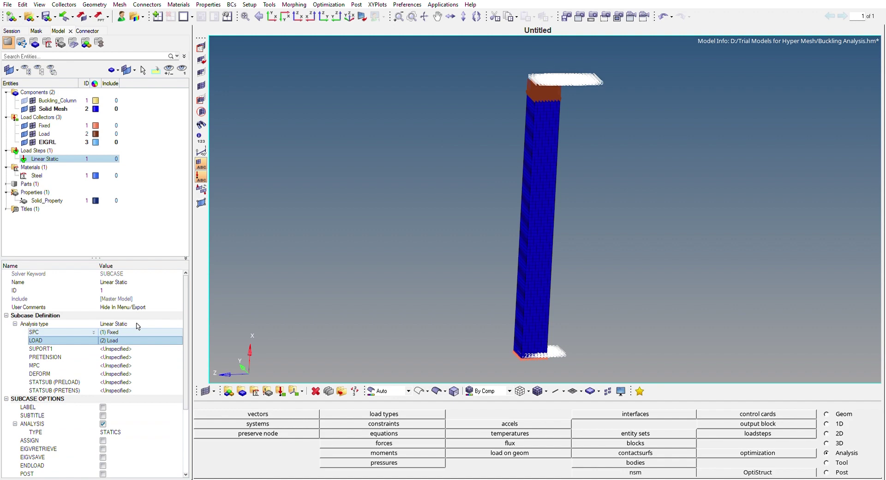
pyautogui.click(48, 150)
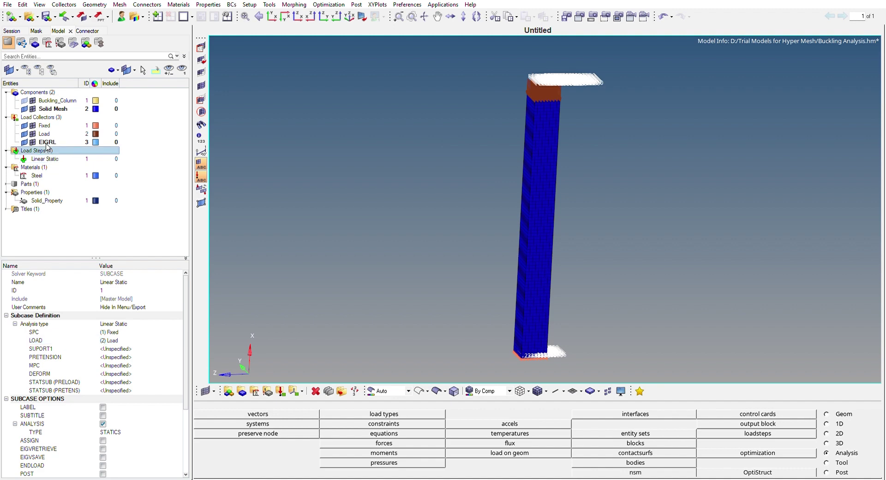
# Step: Create load step 2 and name it 'Buckling'
pyautogui.rightClick(55, 151)
pyautogui.click(124, 191)
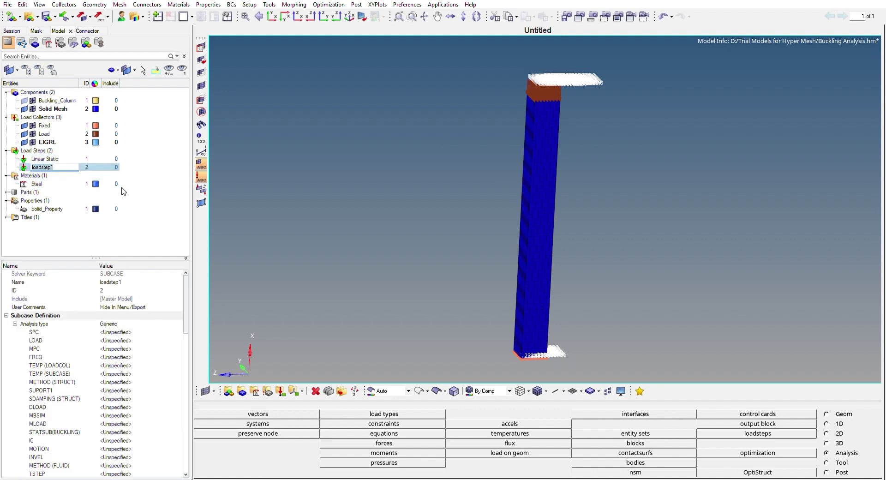
pyautogui.write('Bu')
pyautogui.press('Return')
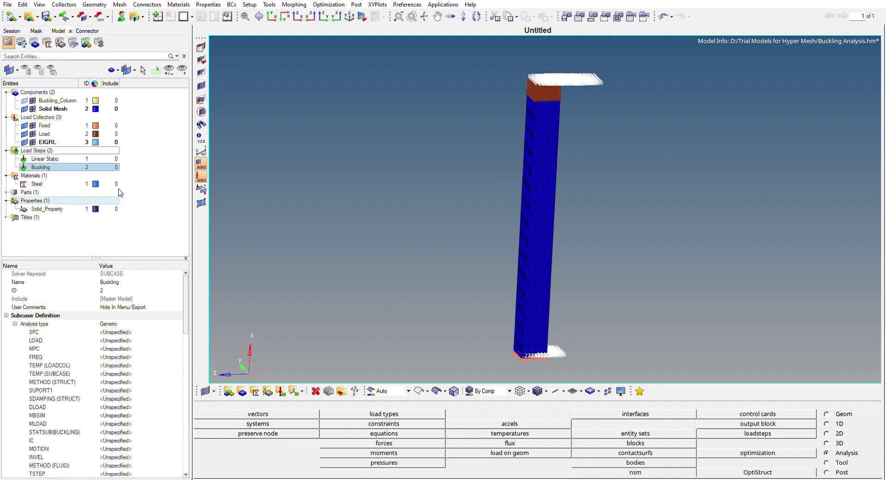
pyautogui.click(124, 323)
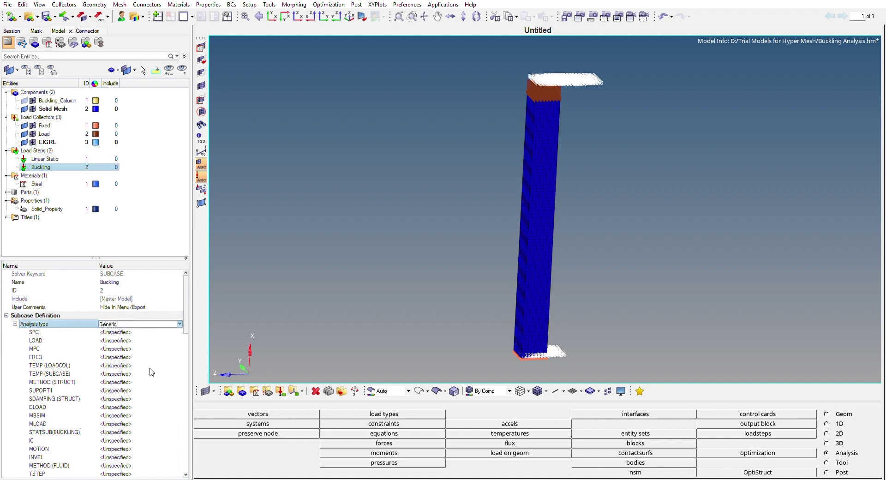
# Step: Set Buckling to Linear buckling, with STATSUB Linear Static and METHOD (STRUCT) EIGRL
pyautogui.click(134, 347)
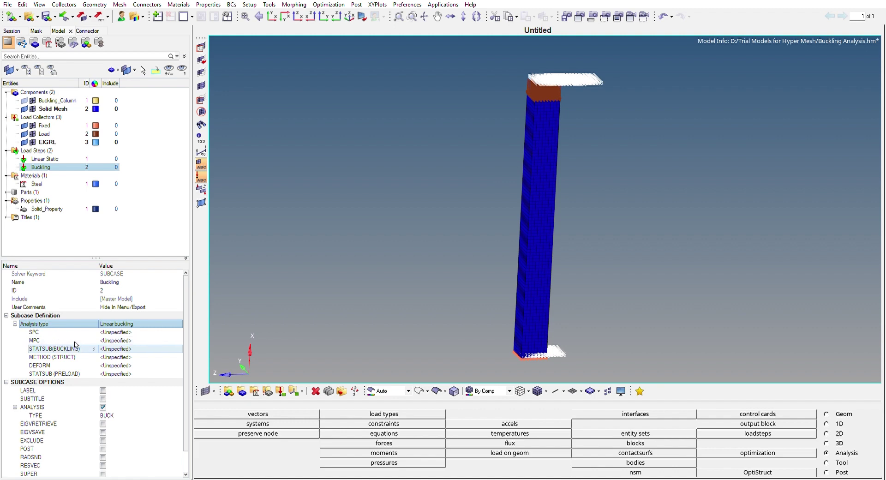
pyautogui.click(121, 349)
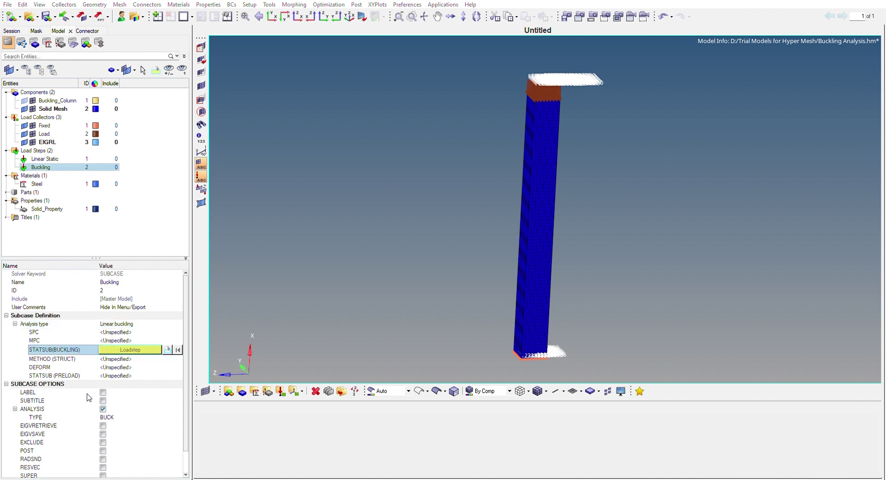
pyautogui.click(118, 357)
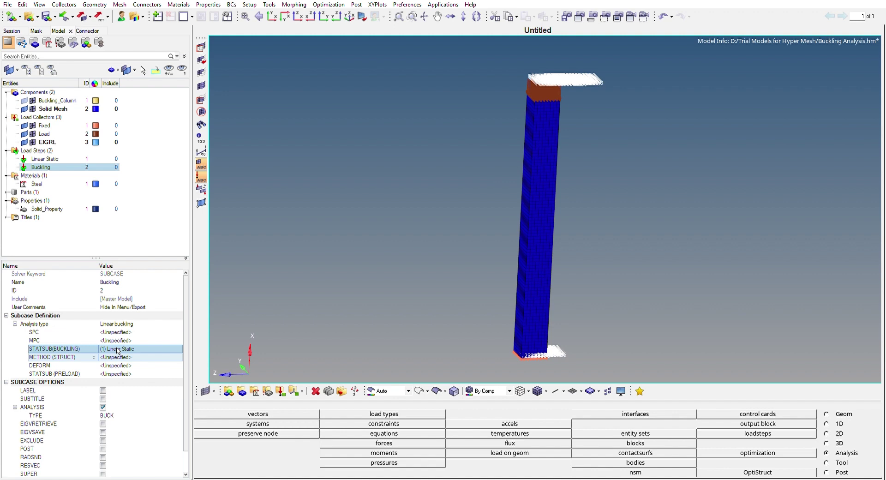
pyautogui.click(118, 357)
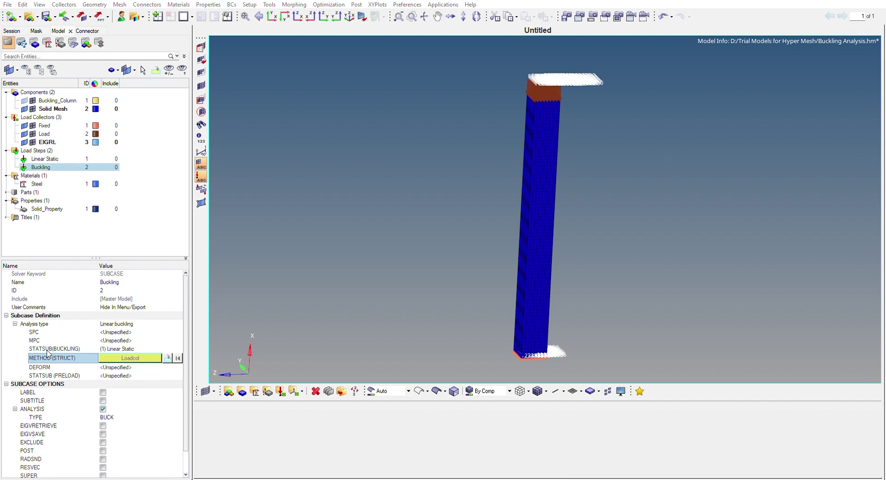
pyautogui.middleClick(118, 439)
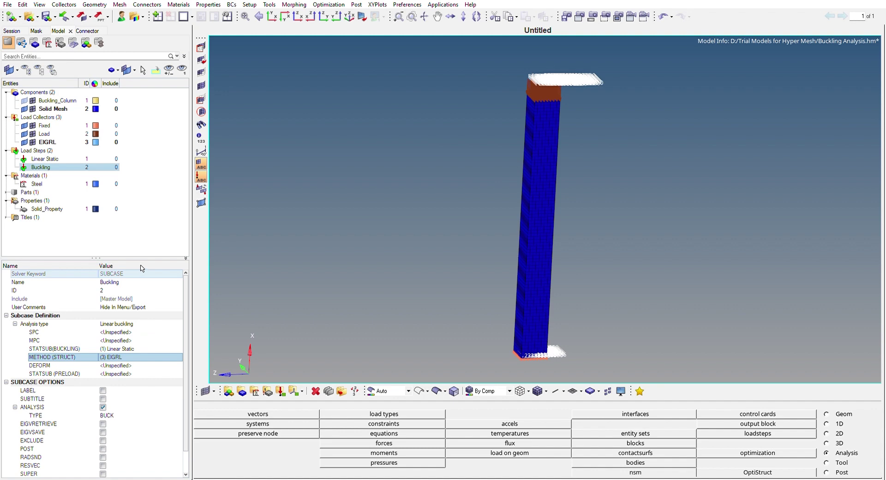
pyautogui.click(118, 233)
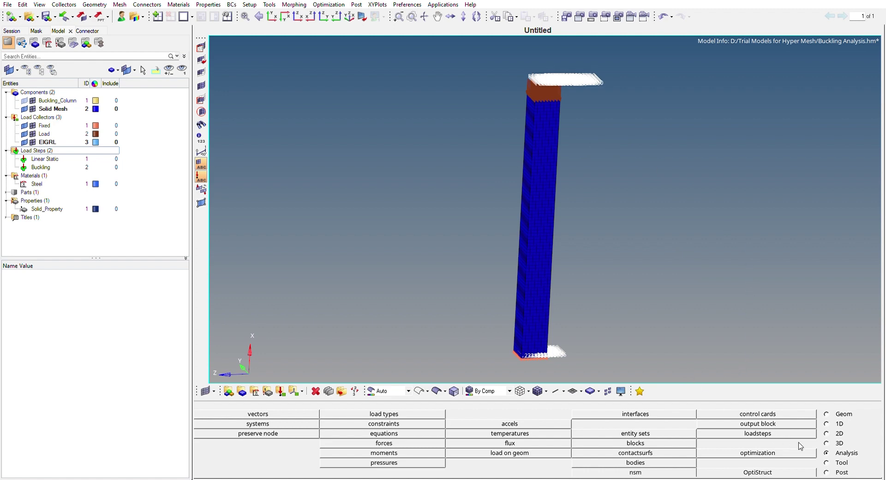
# Step: Open the OptiStruct run panel for Buckling Analysis.fem from the Analysis page
pyautogui.click(826, 452)
pyautogui.click(787, 471)
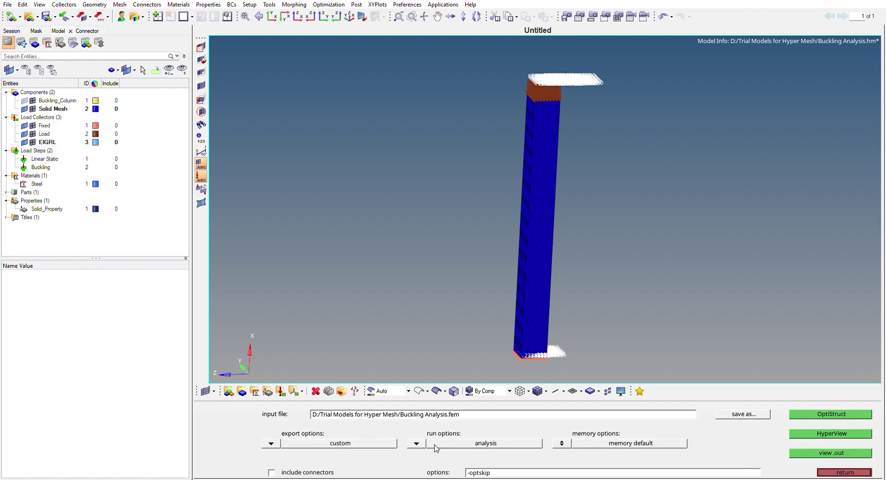
# Step: Run OptiStruct, overwriting Buckling Analysis.fem, until the analysis completes
pyautogui.click(810, 414)
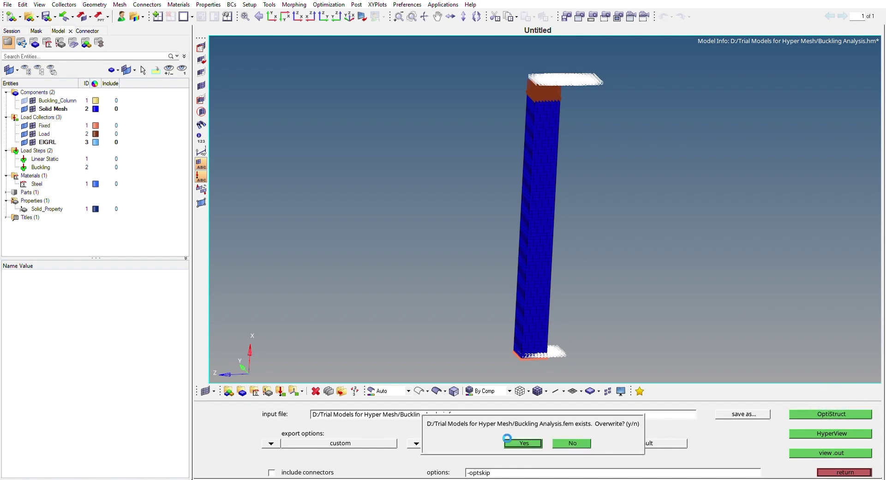
pyautogui.click(533, 443)
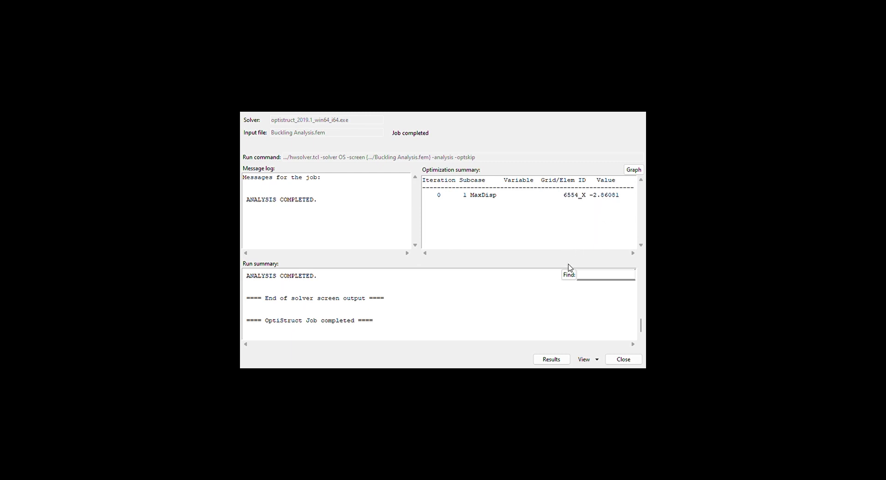
# Step: Contour the Linear Static results by displacement magnitude, 0 to 2.864
pyautogui.click(598, 360)
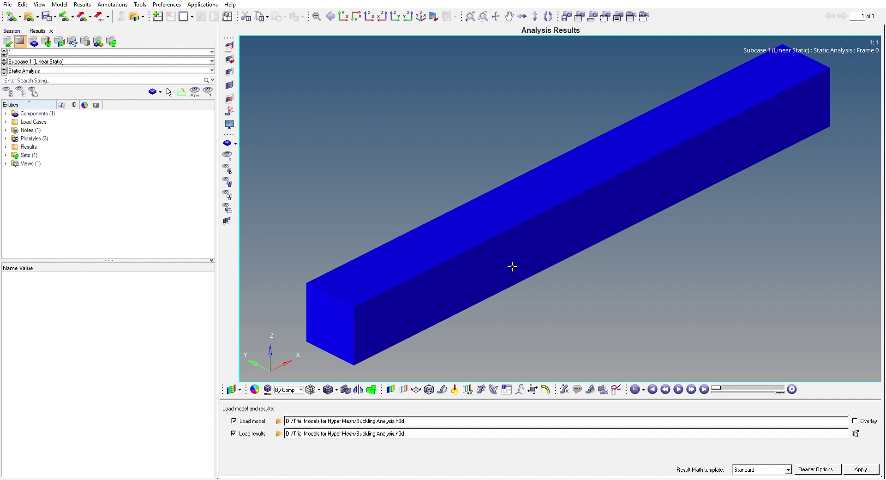
pyautogui.click(390, 388)
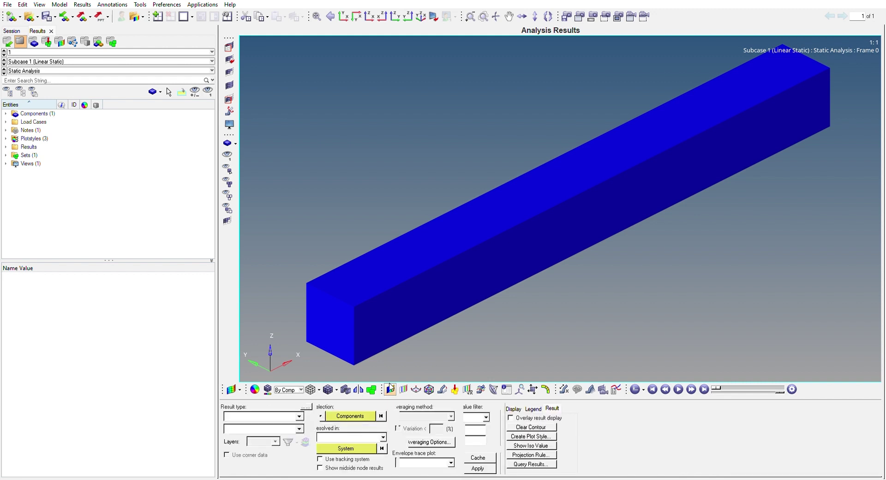
pyautogui.click(483, 467)
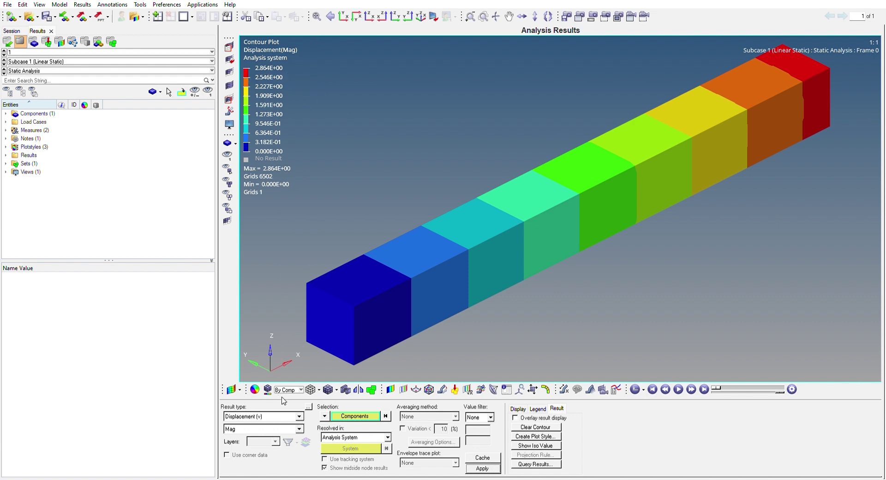
pyautogui.click(291, 424)
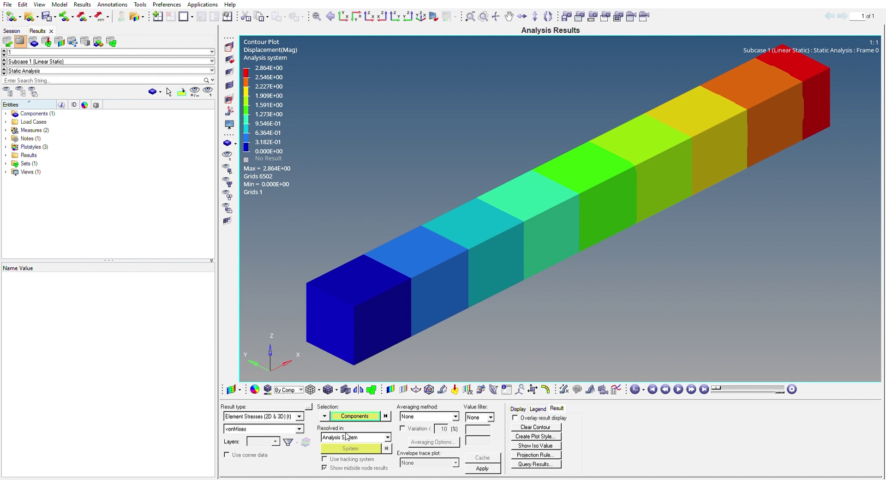
# Step: Apply von Mises element stress contours, then load Subcase 2 (Buckling) Mode 1
pyautogui.click(491, 468)
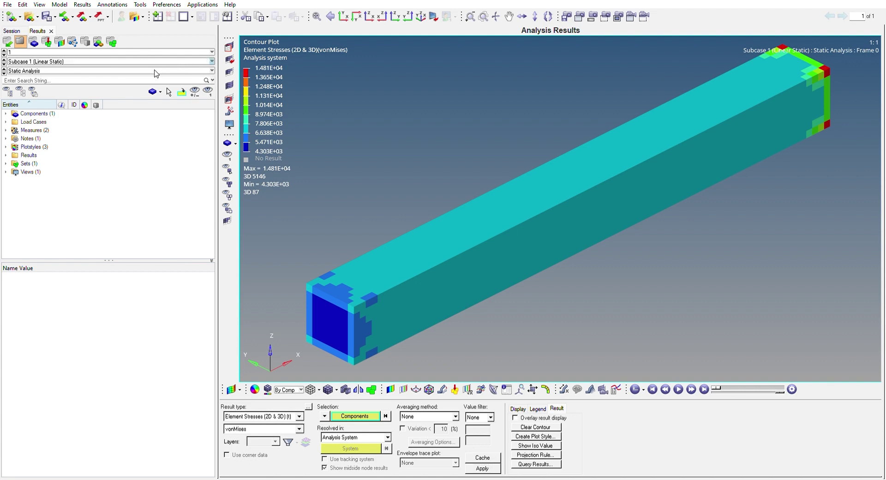
pyautogui.scroll(-1, 134, 65)
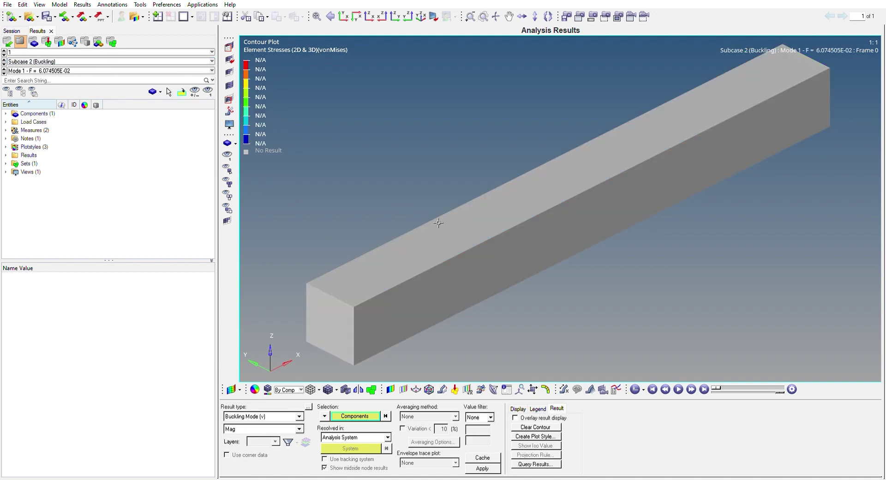
# Step: Contour the column by Buckling Mode (v) magnitude, scaled 0 to 1.016
pyautogui.click(482, 468)
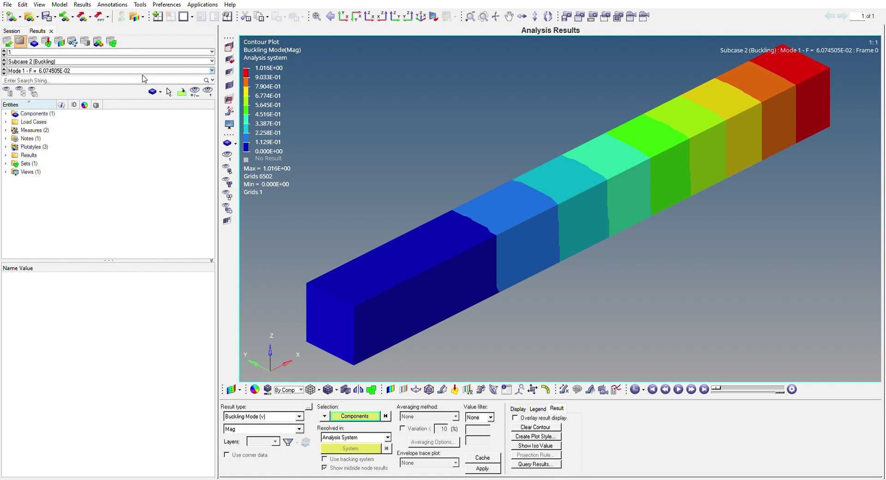
pyautogui.click(213, 70)
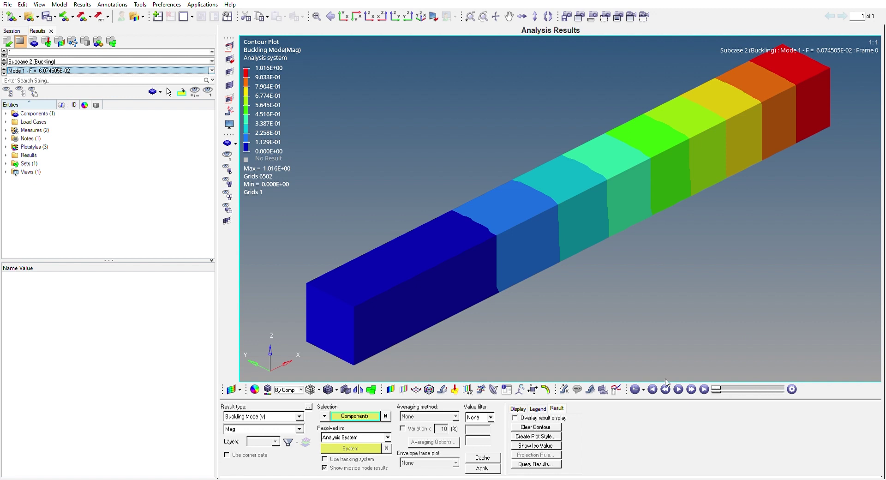
pyautogui.click(442, 390)
# Step: Set the deformed-shape scale factor to 1
pyautogui.doubleClick(272, 455)
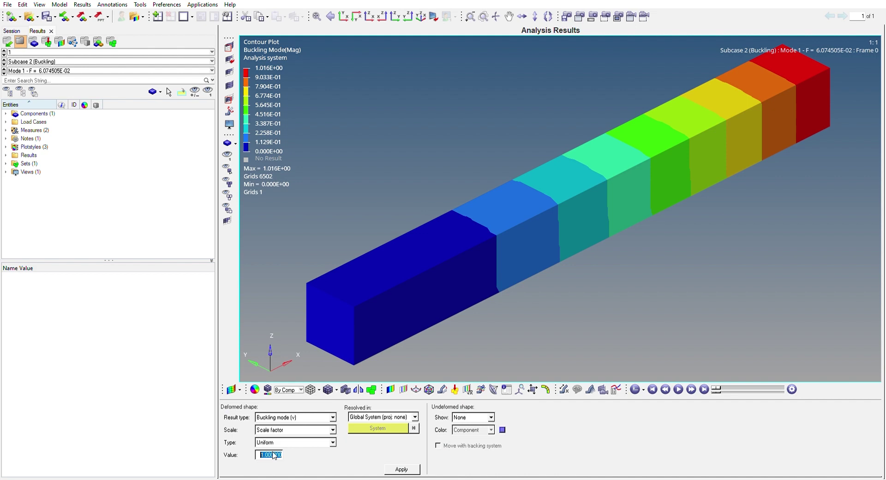
pyautogui.write('10')
pyautogui.click(401, 469)
# Step: Play the Mode 1 buckling animation, then stop it
pyautogui.click(390, 389)
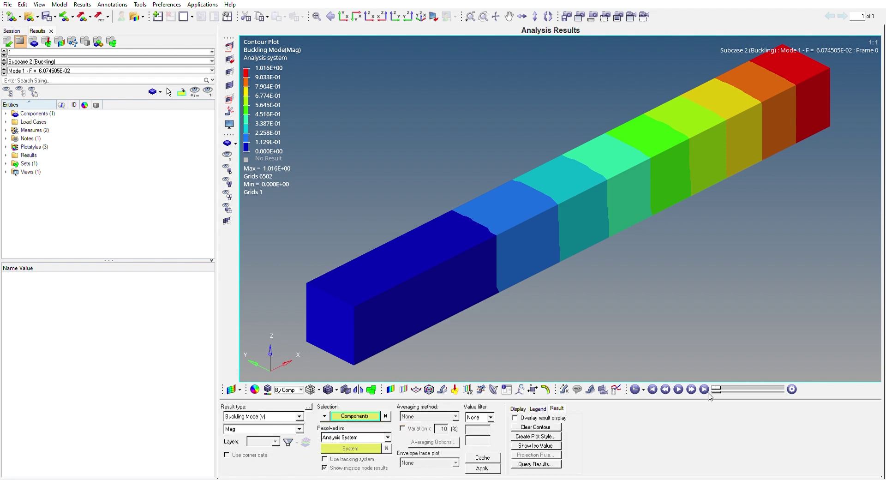
pyautogui.click(679, 389)
pyautogui.click(680, 384)
# Step: Play and stop the Mode 2 buckling animation, then switch to Mode 1 and animate it
pyautogui.scroll(-1, 95, 73)
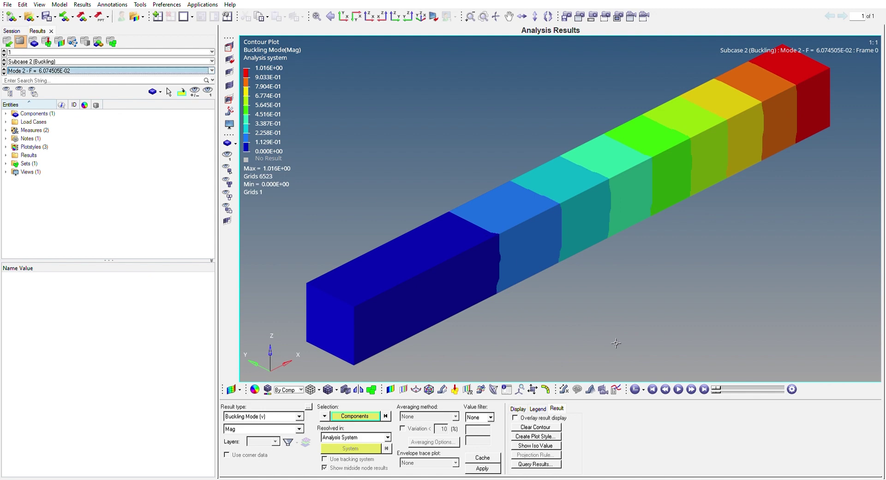
pyautogui.click(678, 389)
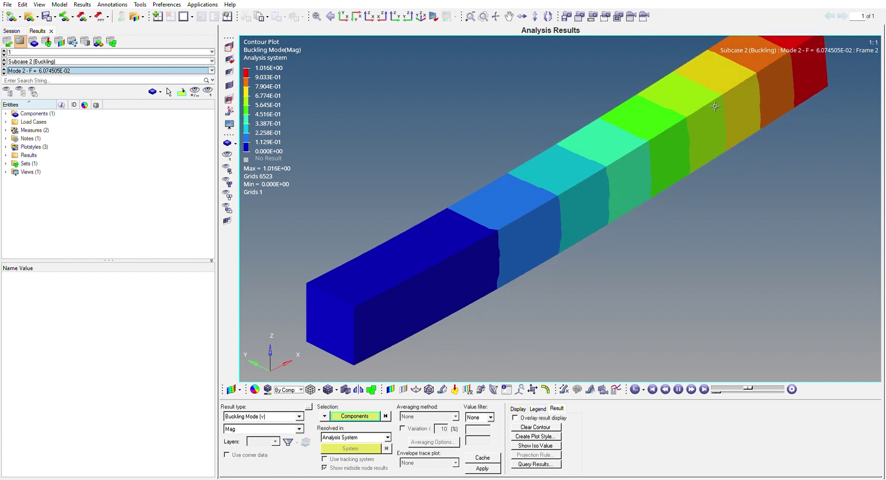
pyautogui.click(679, 388)
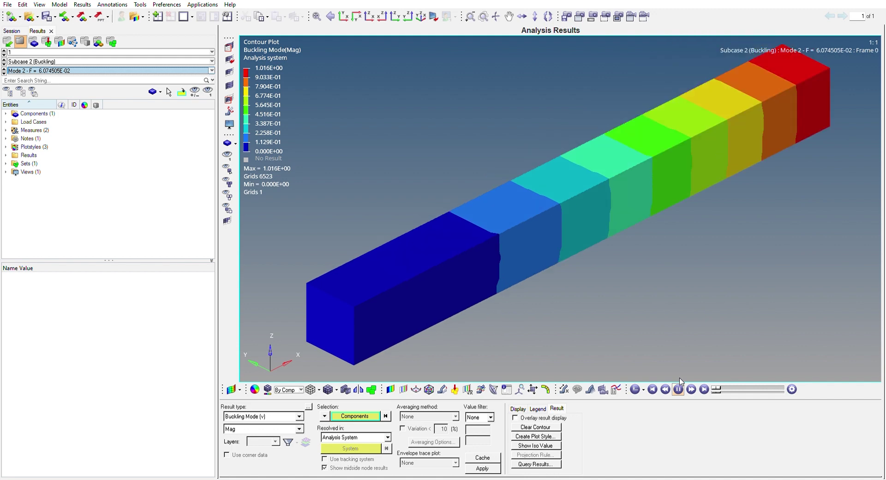
pyautogui.click(210, 68)
pyautogui.click(139, 76)
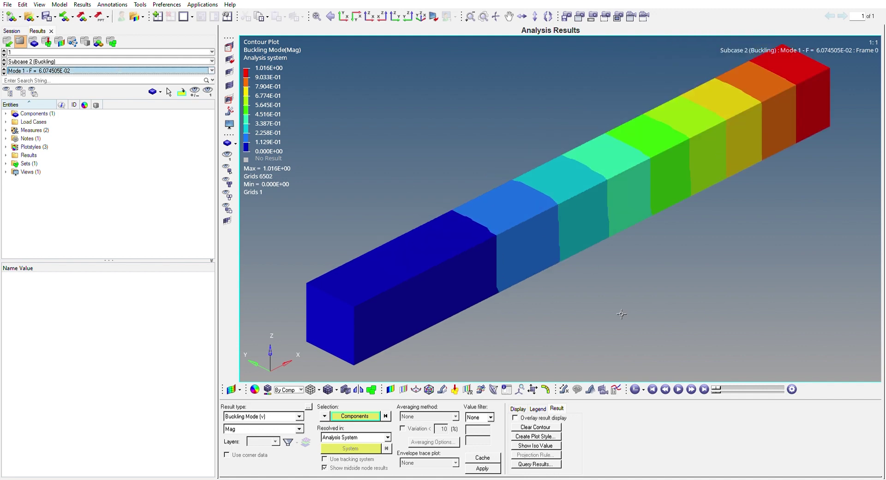
pyautogui.click(679, 389)
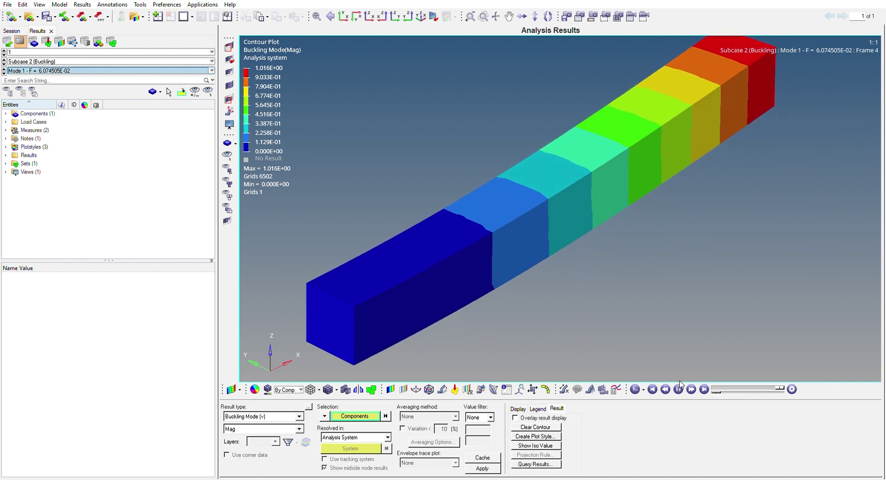
pyautogui.click(679, 388)
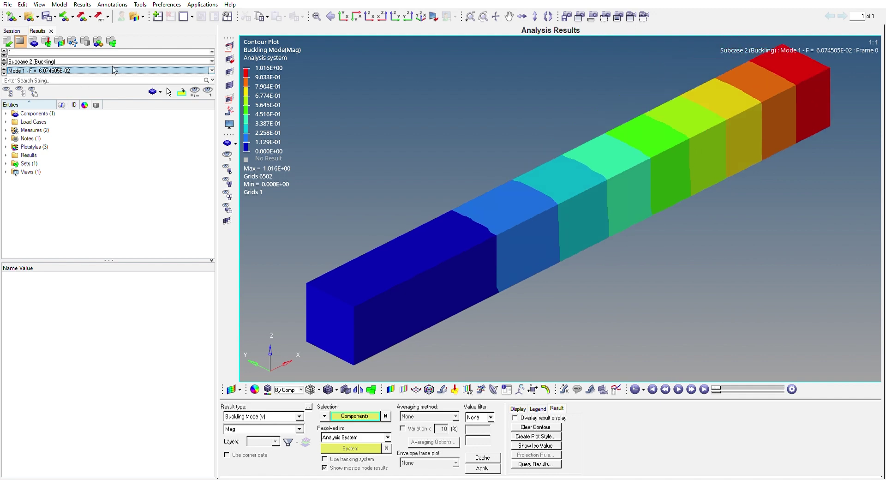
# Step: Replay the Mode 2 animation, reset to the undeformed column, then show the Mode 4 contour
pyautogui.scroll(-1, 203, 69)
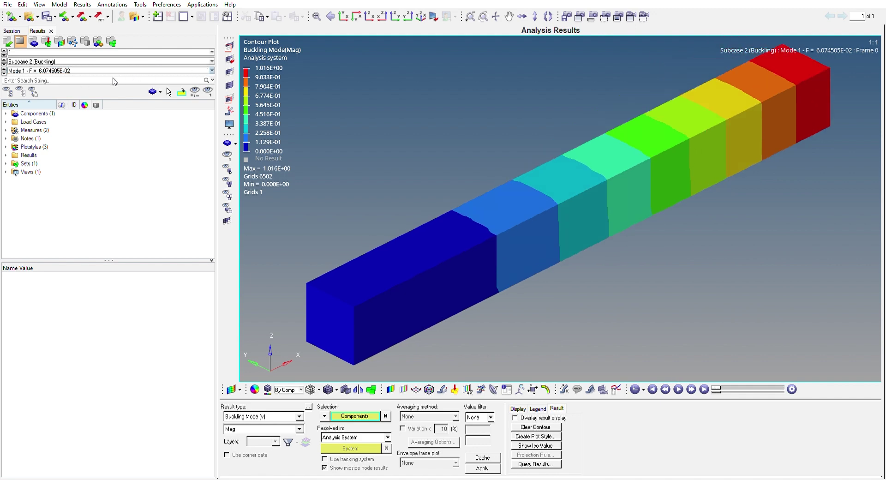
pyautogui.click(679, 388)
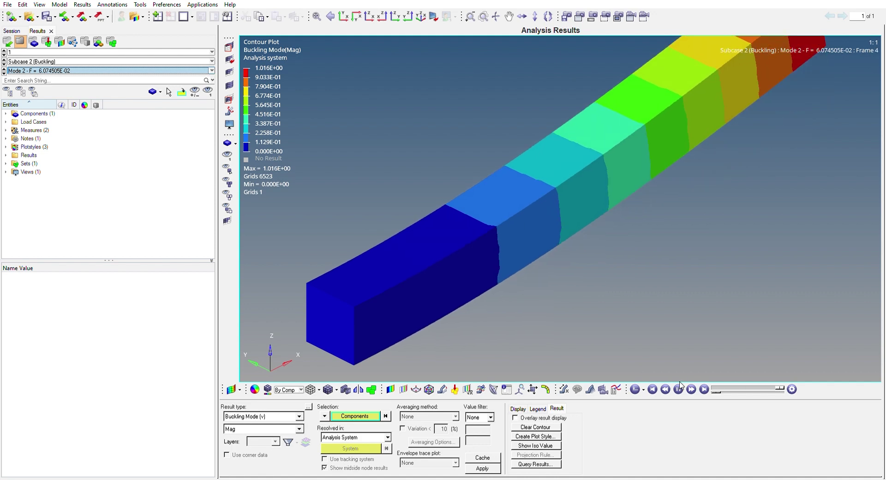
pyautogui.click(679, 387)
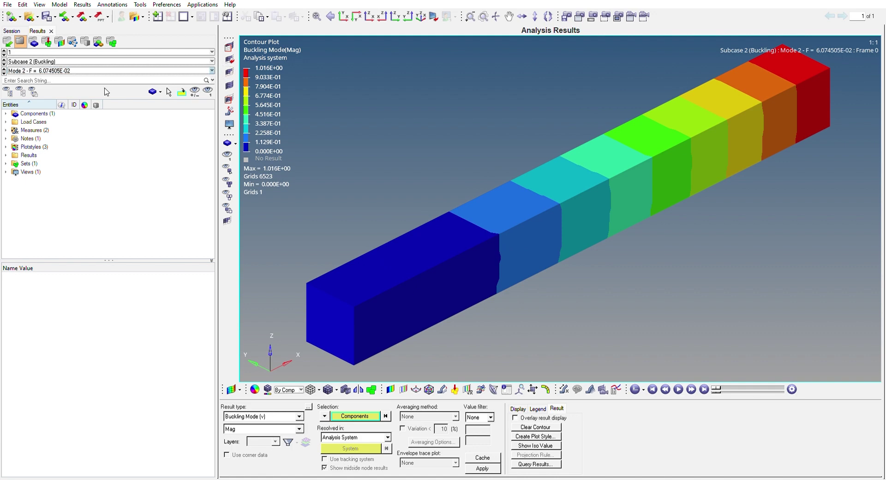
pyautogui.press('Down')
pyautogui.press('Down')
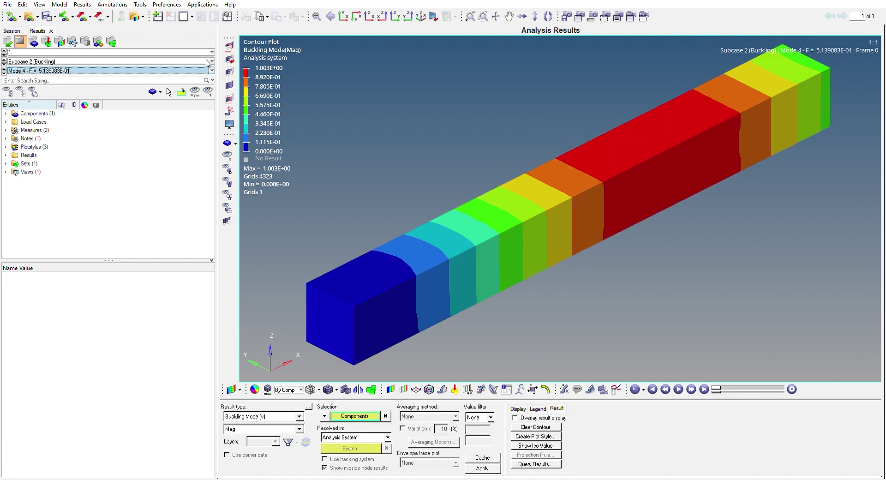
# Step: Animate the Mode 4 shape, then play and stop the Mode 5 animation (F = 1.278484E+00)
pyautogui.click(682, 388)
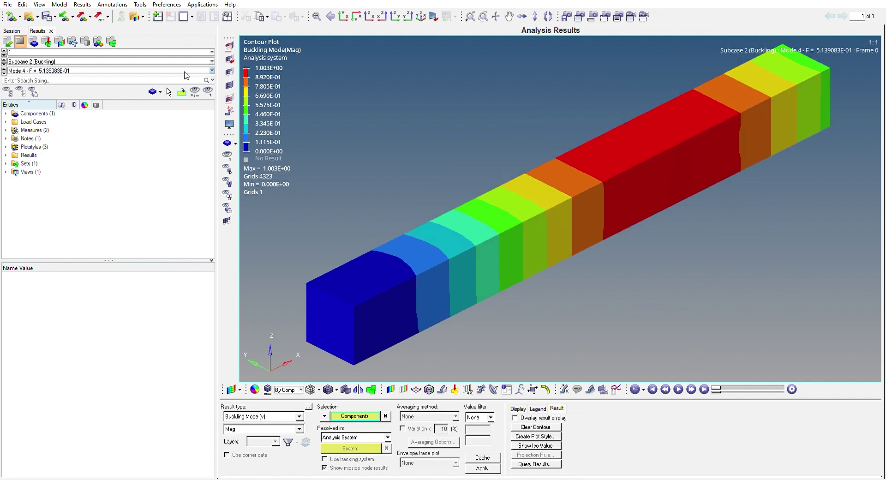
pyautogui.press('Down')
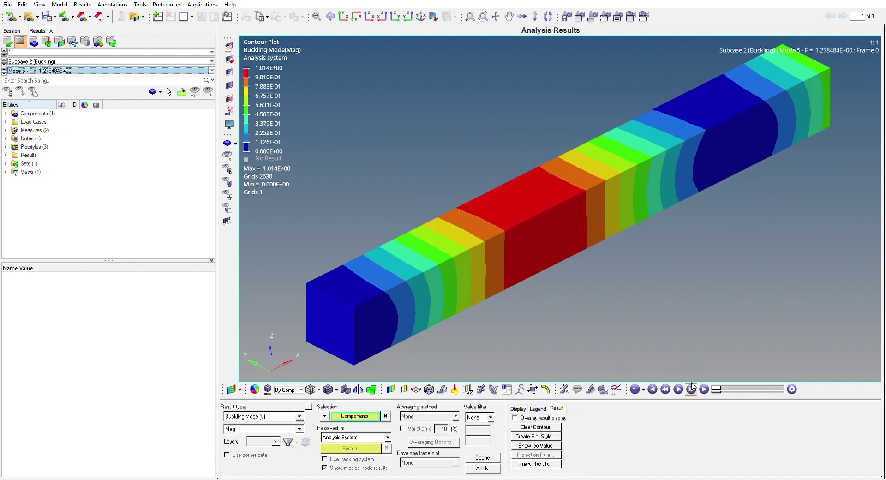
pyautogui.click(680, 389)
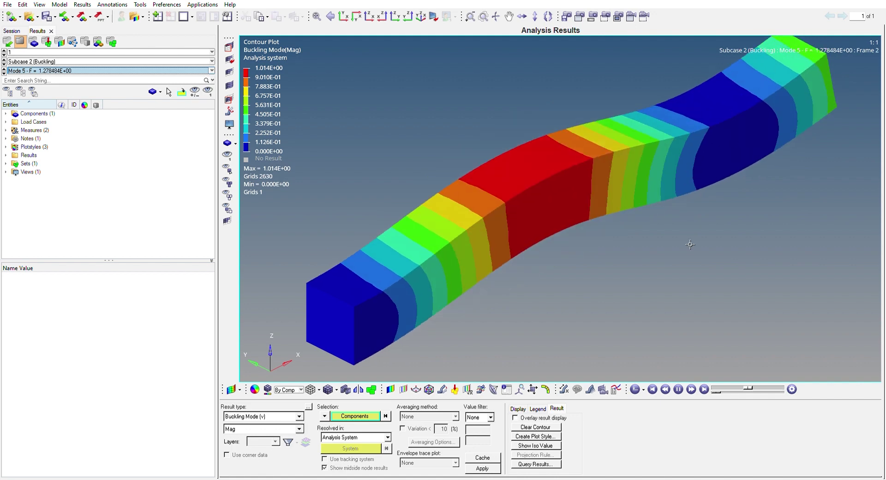
pyautogui.click(679, 385)
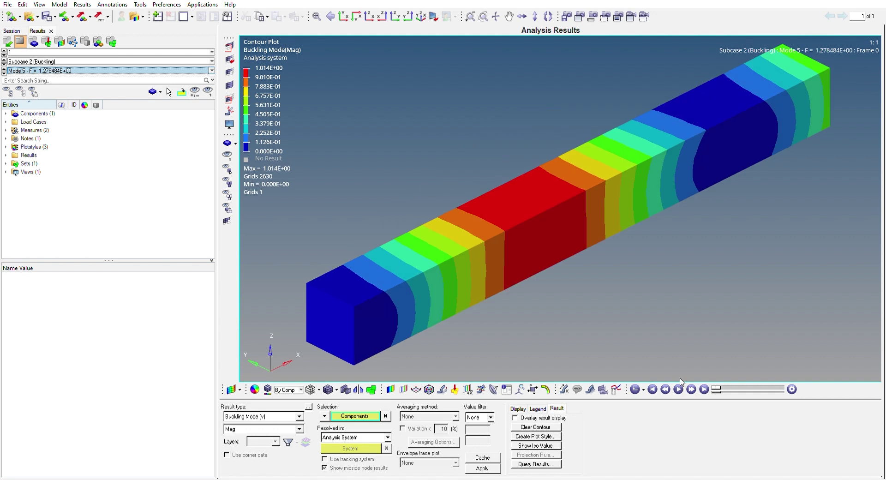